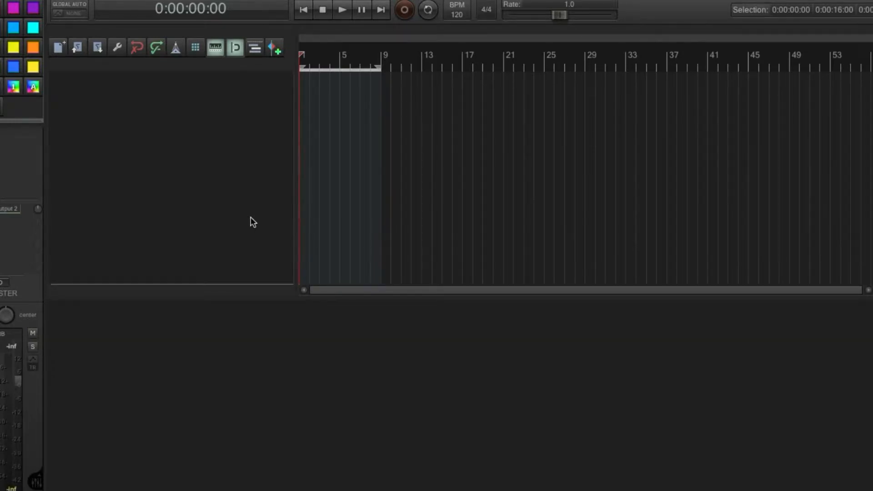
# Step: Open the Media Explorer and preview beat 011.wav from the tracks folder
pyautogui.press('super+alt+x')
pyautogui.moveTo(544, 162); pyautogui.dragTo(569, 142)
pyautogui.scroll(-1, 564, 178)
pyautogui.scroll(-1, 549, 283)
pyautogui.scroll(1, 549, 281)
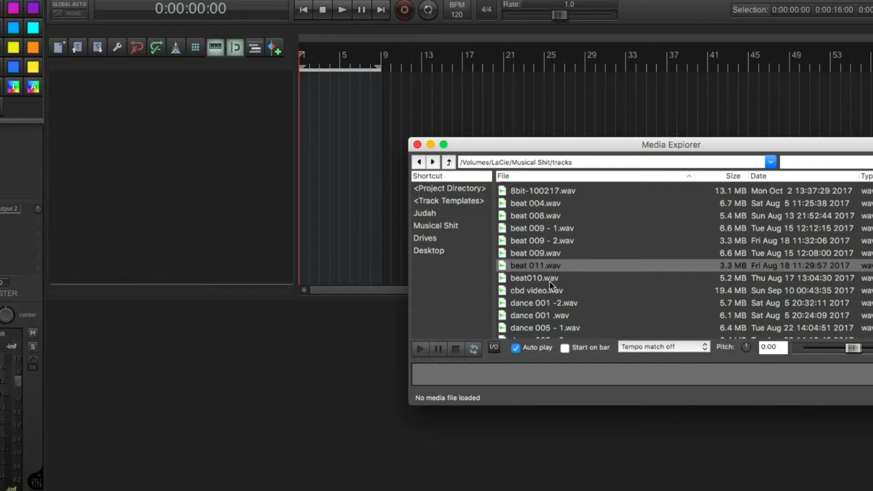
pyautogui.click(540, 269)
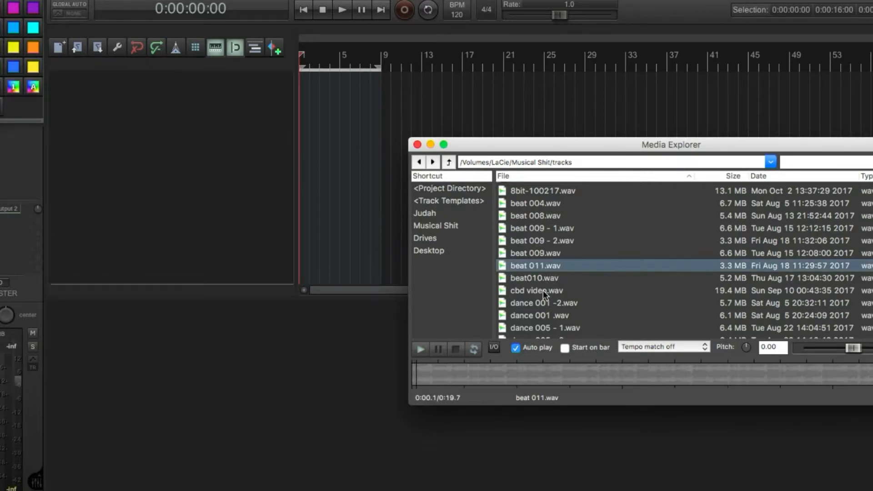
# Step: Audition the cbd video, dance and game tracks in the list, ending on dance 005 - 2.wav
pyautogui.click(544, 291)
pyautogui.click(564, 302)
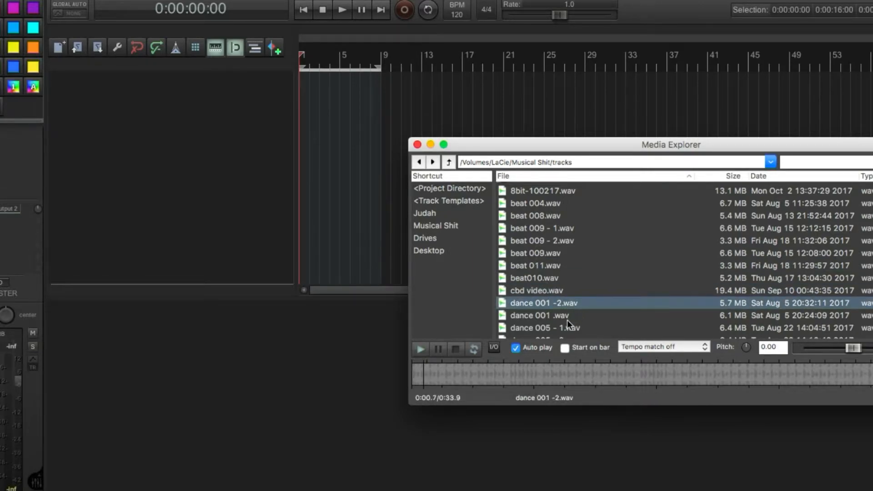
pyautogui.click(567, 317)
pyautogui.click(564, 326)
pyautogui.press('Down')
pyautogui.press('Down')
pyautogui.press('Down')
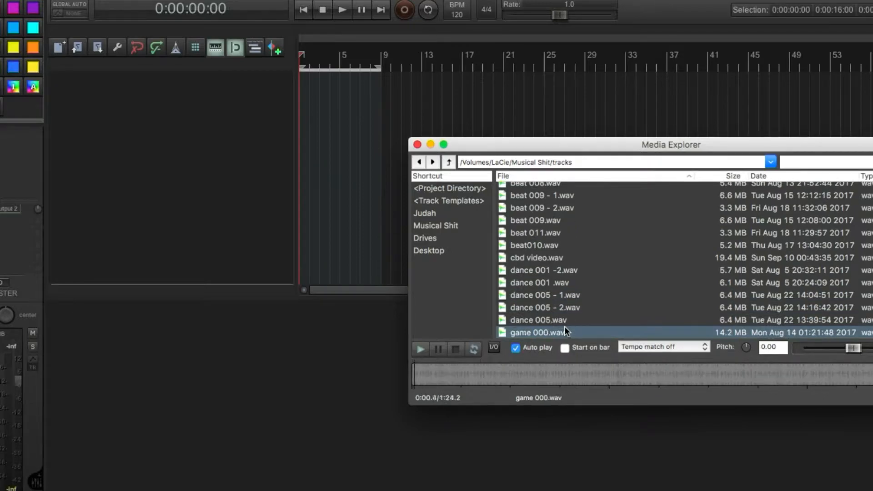
pyautogui.press('Up')
pyautogui.press('Up')
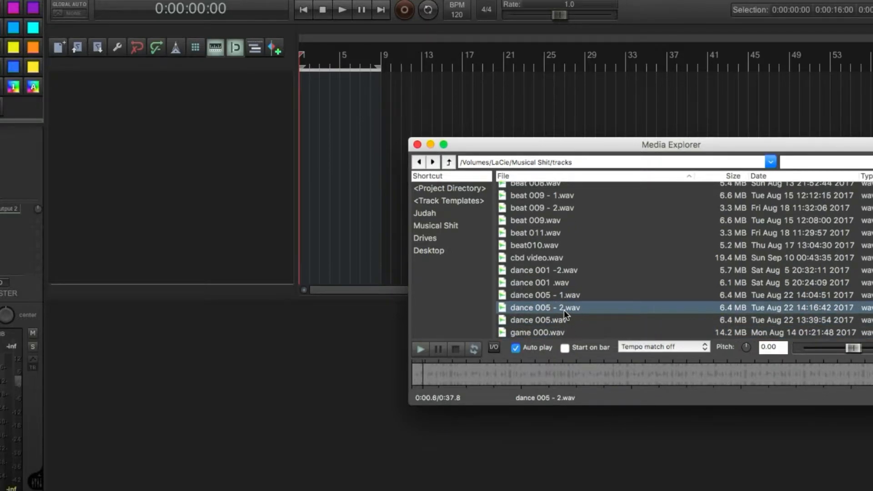
# Step: Insert dance 005 - 2.wav on a new track at the project start with tempo match off, and close the Media Explorer
pyautogui.click(459, 352)
pyautogui.moveTo(541, 308); pyautogui.dragTo(299, 89)
pyautogui.moveTo(488, 147); pyautogui.dragTo(461, 148)
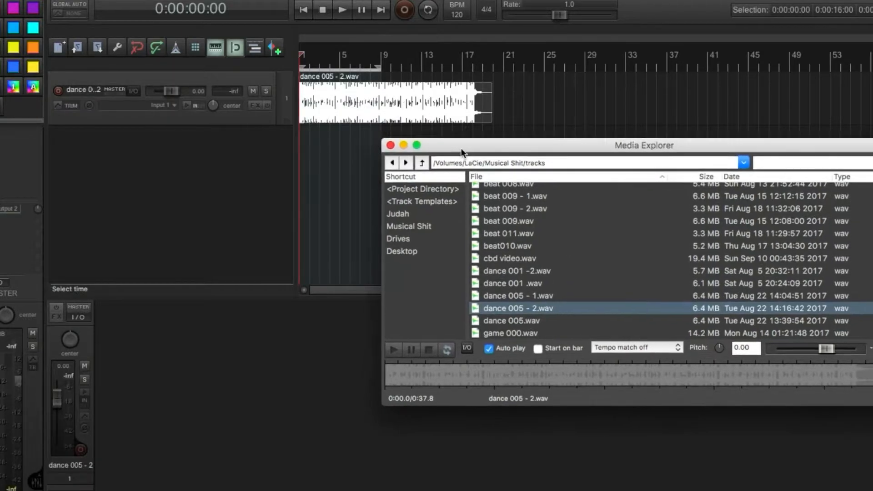
pyautogui.click(634, 348)
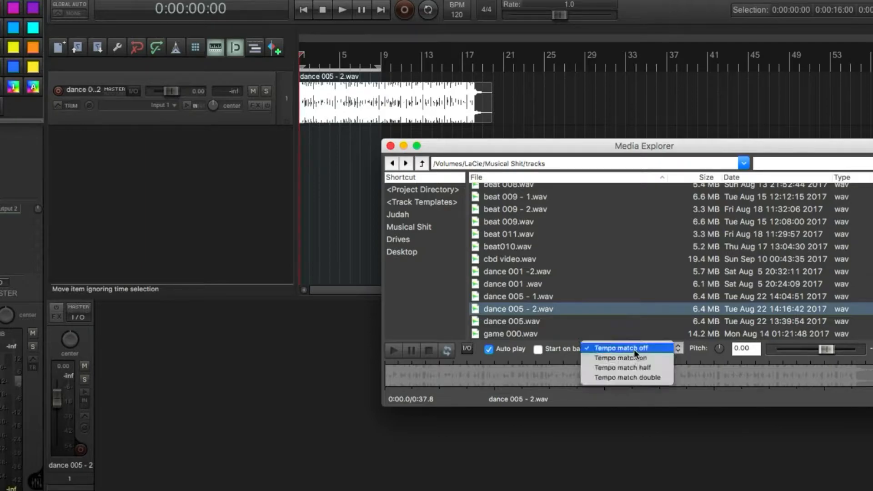
pyautogui.click(634, 349)
pyautogui.click(391, 146)
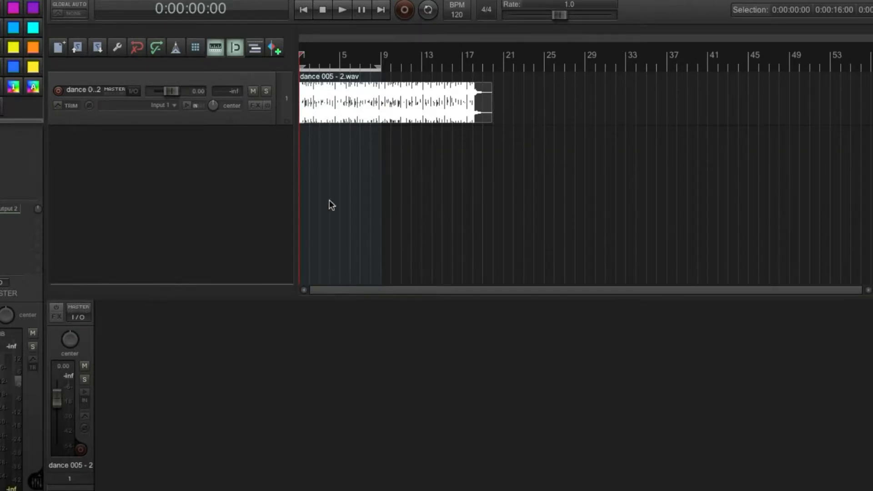
# Step: Play the opening bar of the imported audio to compare its beats with the grid
pyautogui.scroll(10, 312, 77)
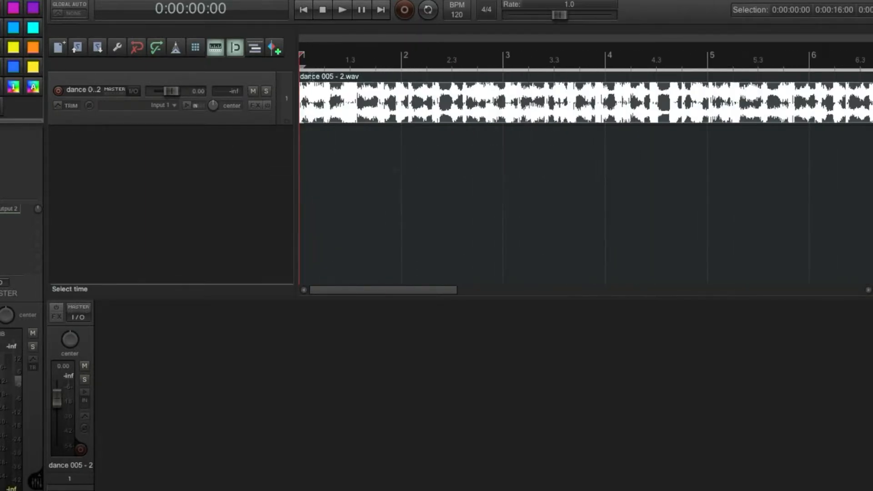
pyautogui.scroll(-1, 312, 78)
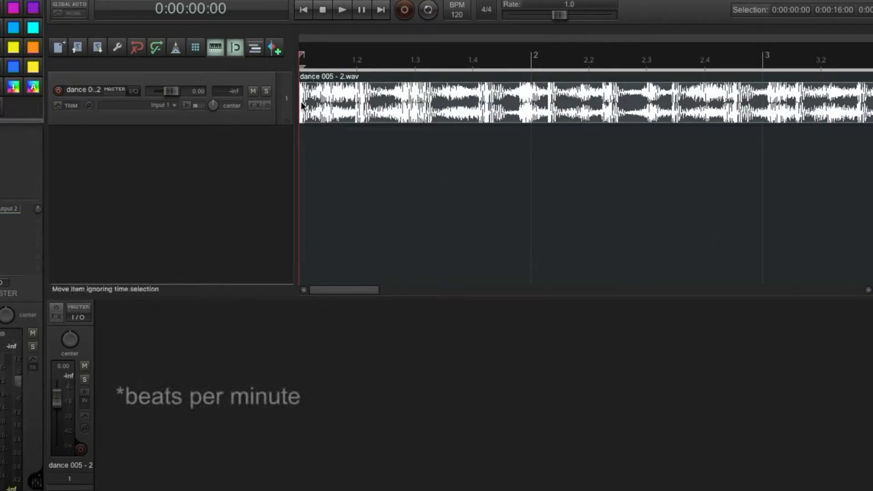
pyautogui.press('space')
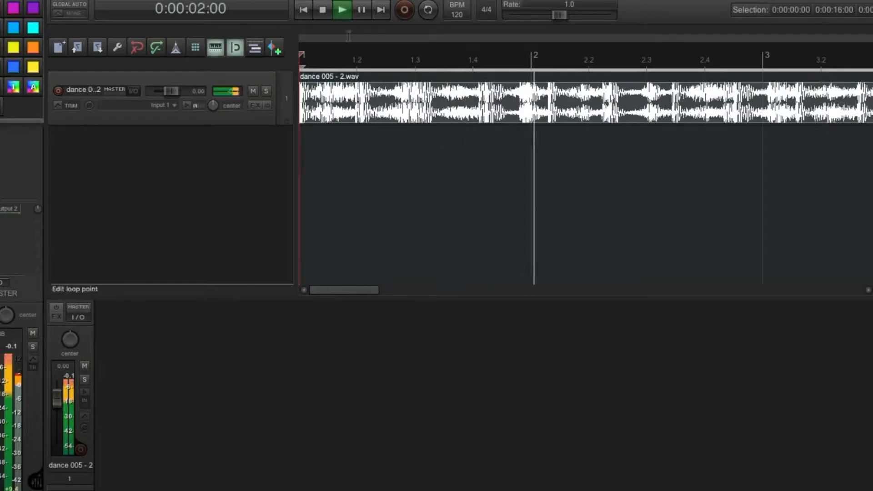
pyautogui.press('space')
# Step: Turn on the metronome, lower the track volume to -16.5 dB, and play the audio against the click
pyautogui.click(176, 50)
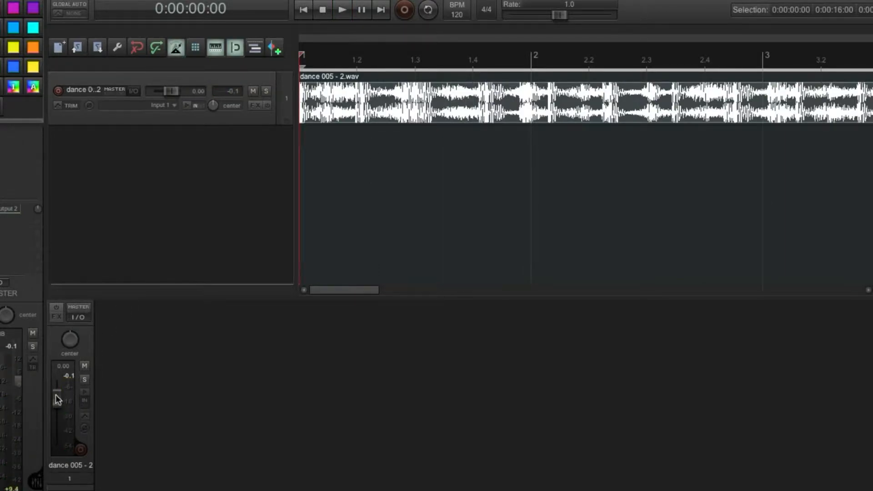
pyautogui.moveTo(58, 398); pyautogui.dragTo(53, 419)
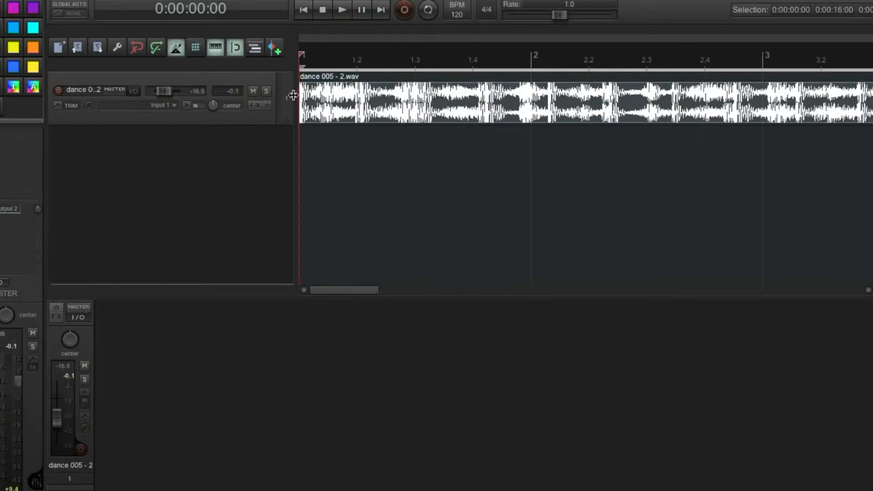
pyautogui.press('space')
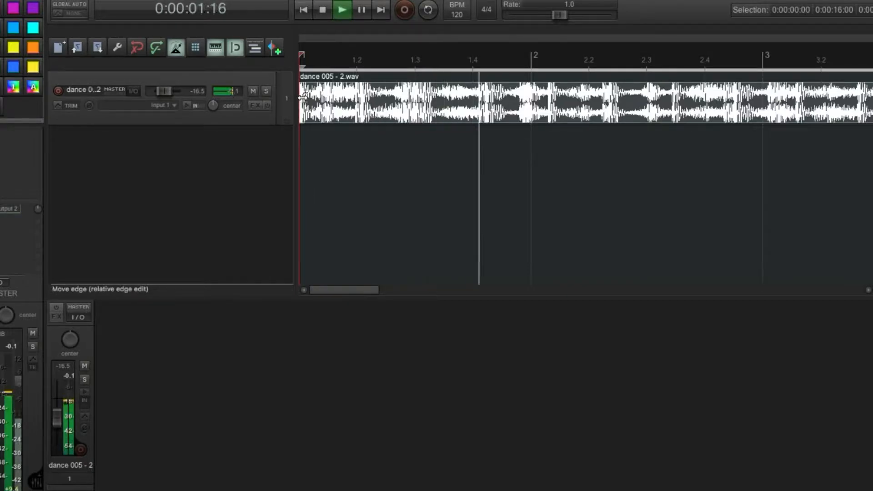
pyautogui.scroll(-3, 342, 157)
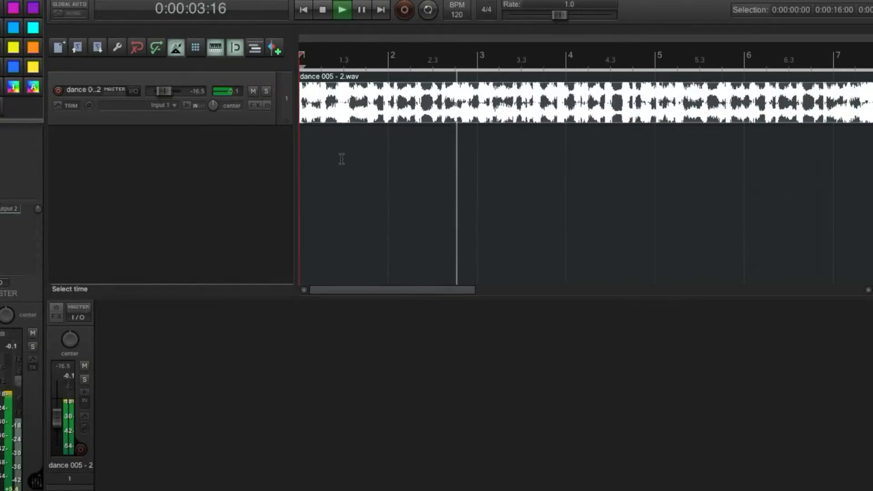
pyautogui.press('space')
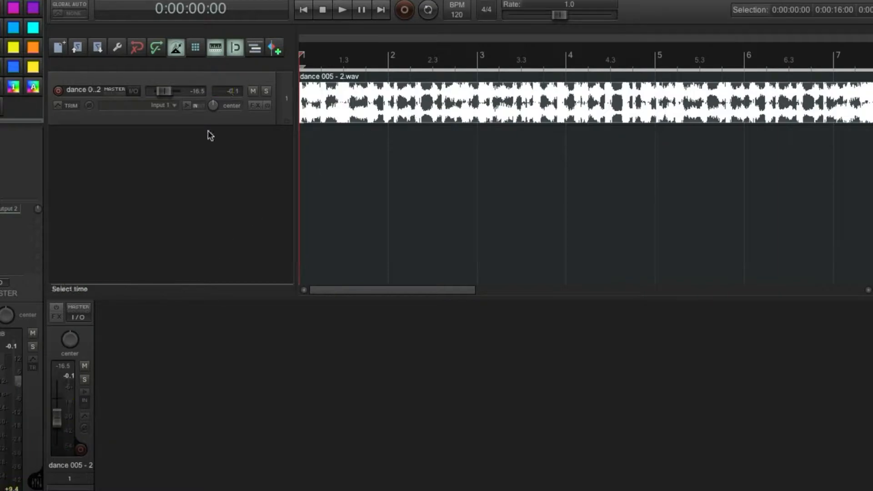
# Step: Turn off the metronome and set the time selection to the first four bars, from 0 to 8 seconds
pyautogui.click(265, 95)
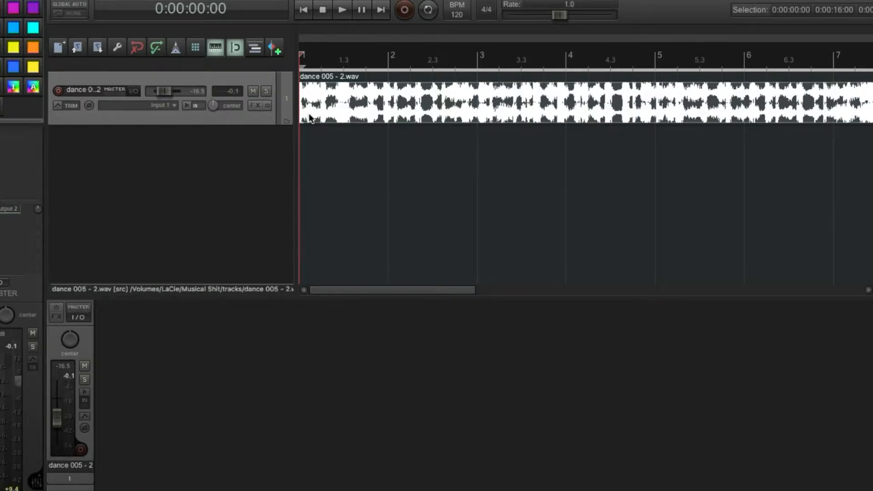
pyautogui.scroll(-2, 309, 118)
pyautogui.moveTo(491, 54); pyautogui.dragTo(300, 54)
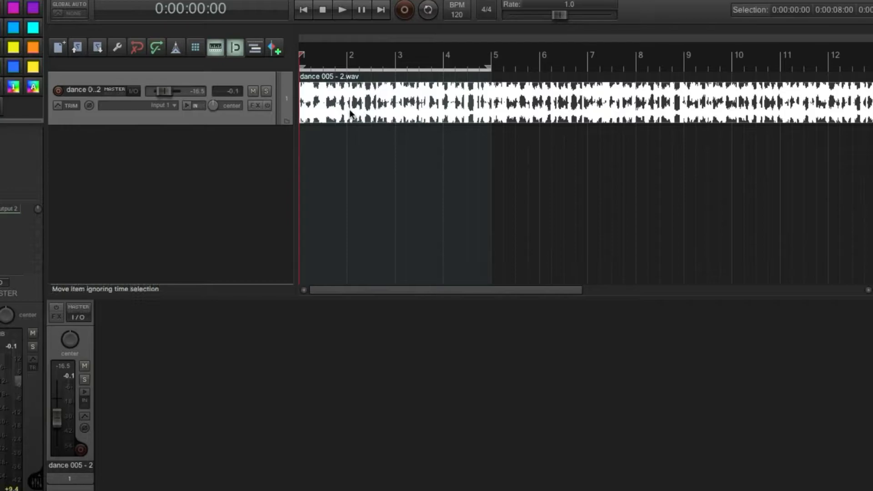
# Step: Play the first four bars past the selection's end and set the track volume to -6.51 dB
pyautogui.press('space')
pyautogui.moveTo(55, 413); pyautogui.dragTo(57, 400)
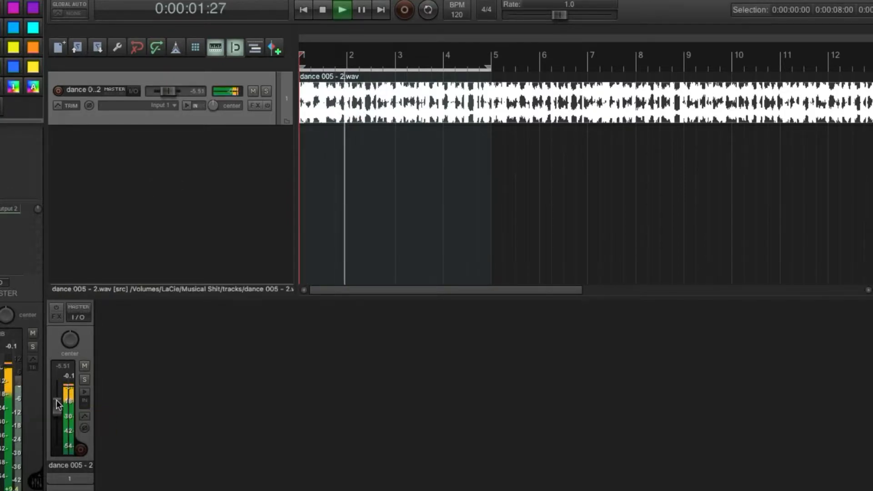
pyautogui.click(504, 106)
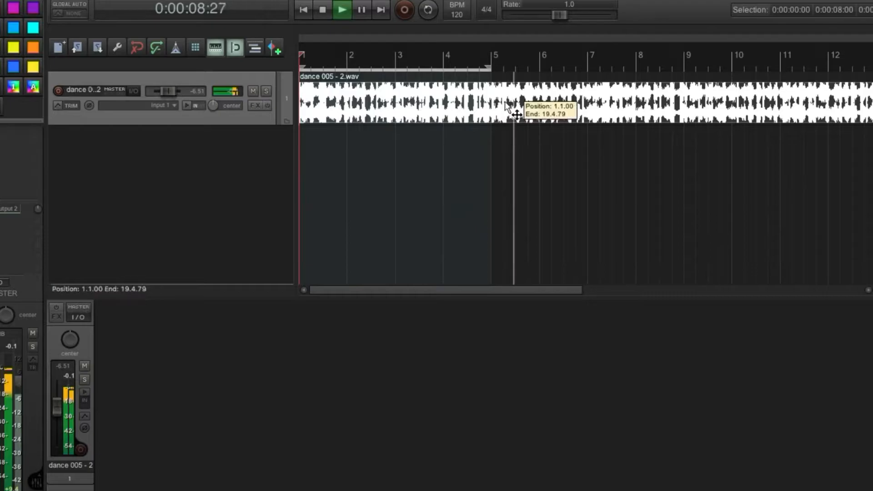
pyautogui.press('space')
# Step: Examine the waveform around the end of the selection and place the edit cursor at the start of bar 5
pyautogui.scroll(10, 505, 103)
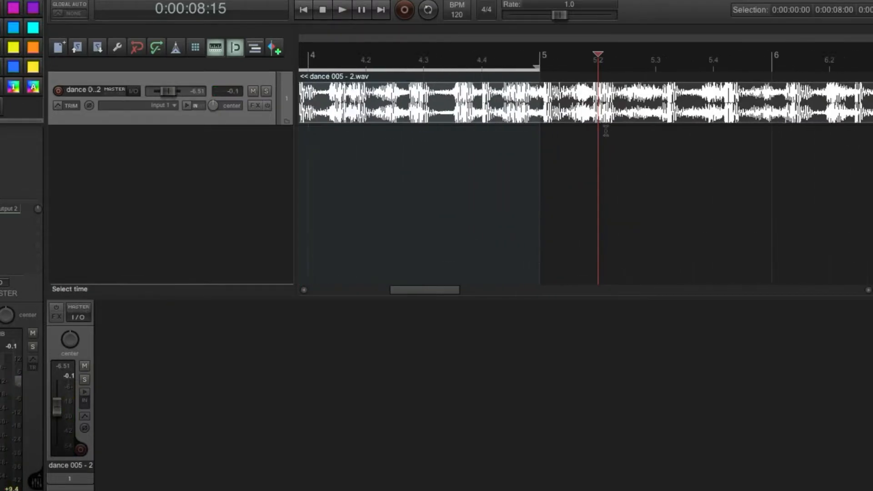
pyautogui.click(505, 87)
pyautogui.hscroll(2, 494, 84)
pyautogui.scroll(-2, 494, 84)
pyautogui.hscroll(-2, 534, 113)
pyautogui.scroll(-5, 534, 112)
pyautogui.click(600, 136)
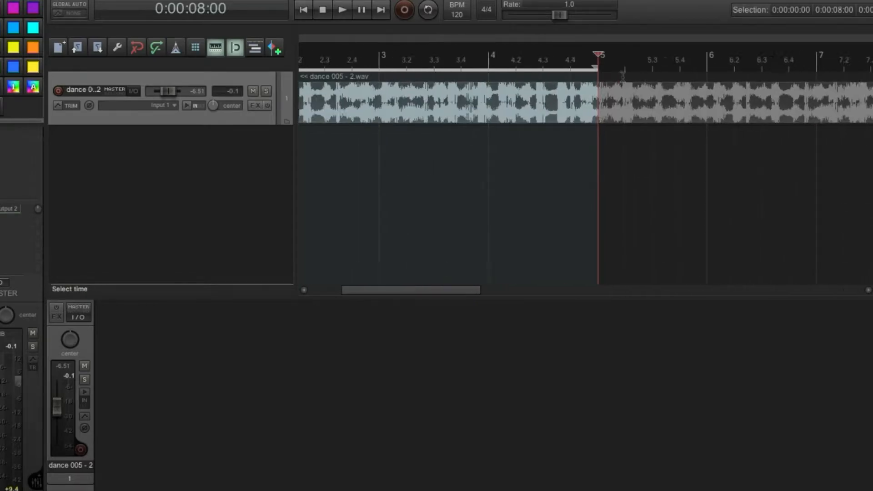
pyautogui.scroll(1, 648, 68)
pyautogui.hscroll(-2, 648, 68)
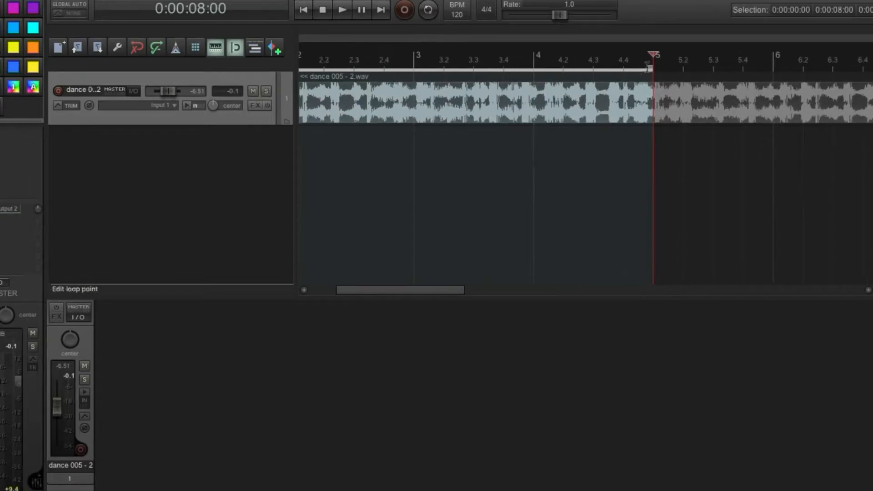
# Step: Jump the edit cursor to the transient shortly after bar 5, at 0:00:08:13
pyautogui.click(666, 100)
pyautogui.scroll(-2, 679, 149)
pyautogui.scroll(1, 678, 150)
pyautogui.click(677, 149)
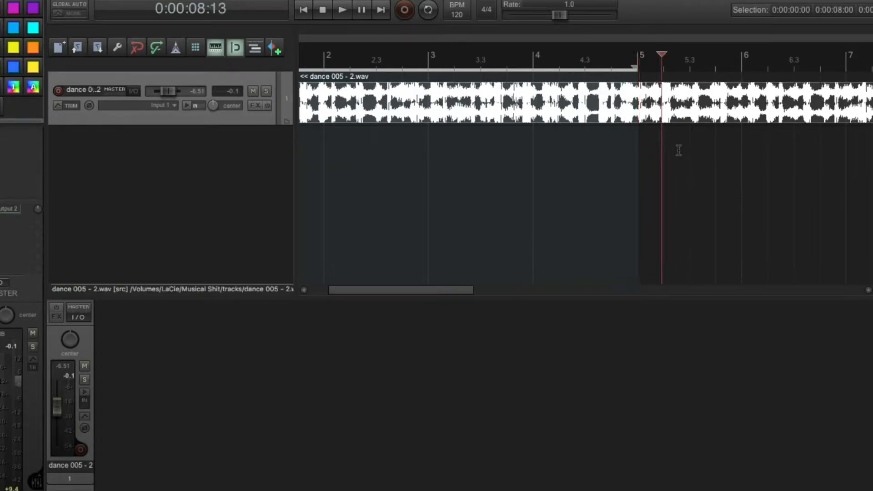
pyautogui.click(595, 98)
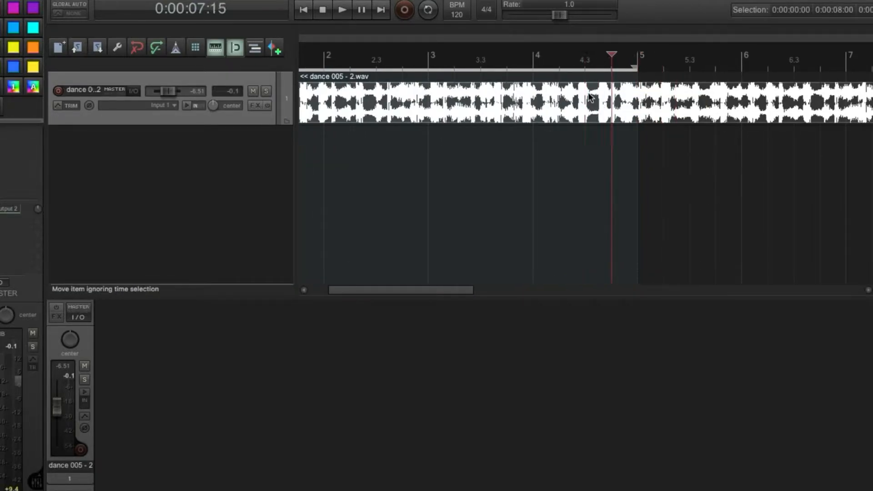
pyautogui.press('Tab')
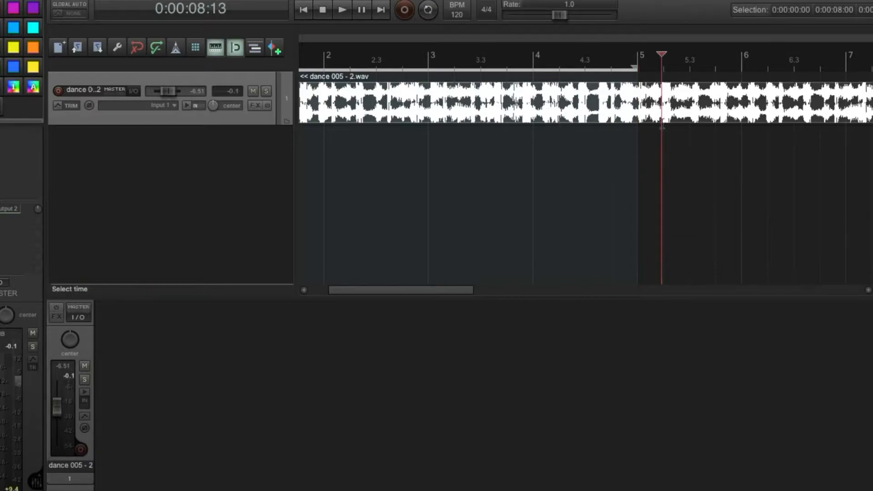
pyautogui.click(639, 112)
pyautogui.press('Tab')
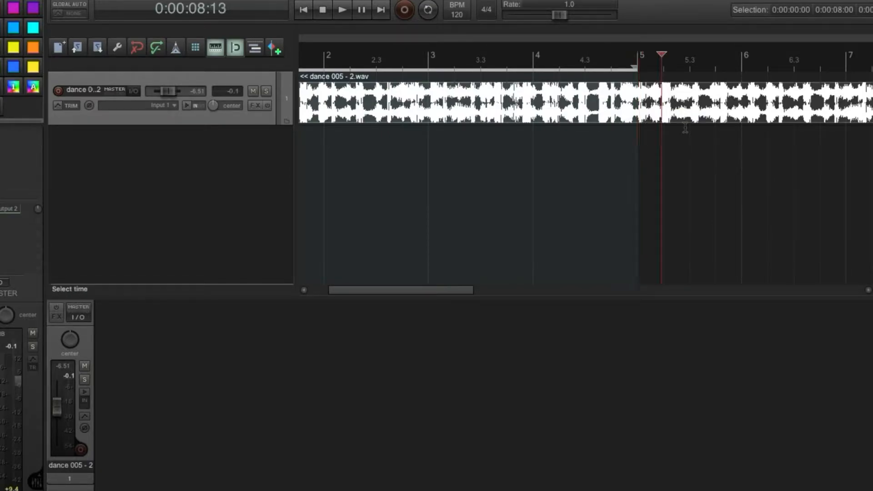
# Step: Play repeatedly from cursor positions shortly after bar 5 to find the audio's real downbeat
pyautogui.press('space')
pyautogui.press('space')
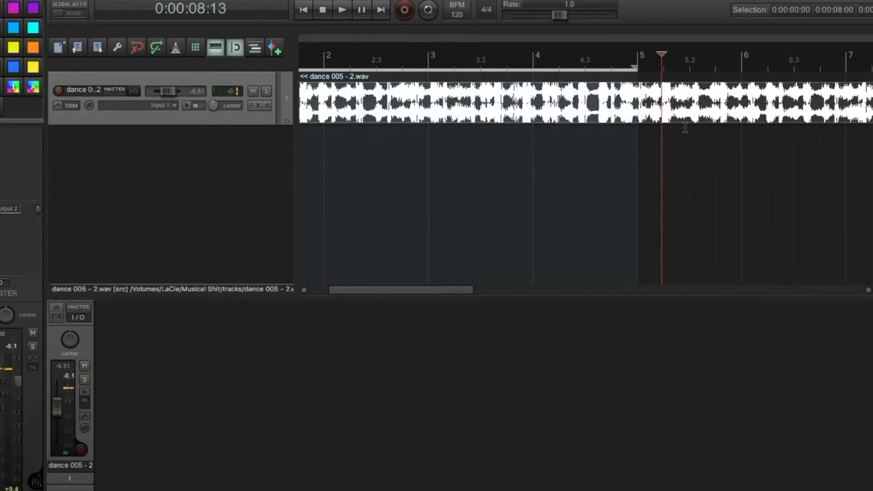
pyautogui.press('space')
pyautogui.press('space')
pyautogui.press('space')
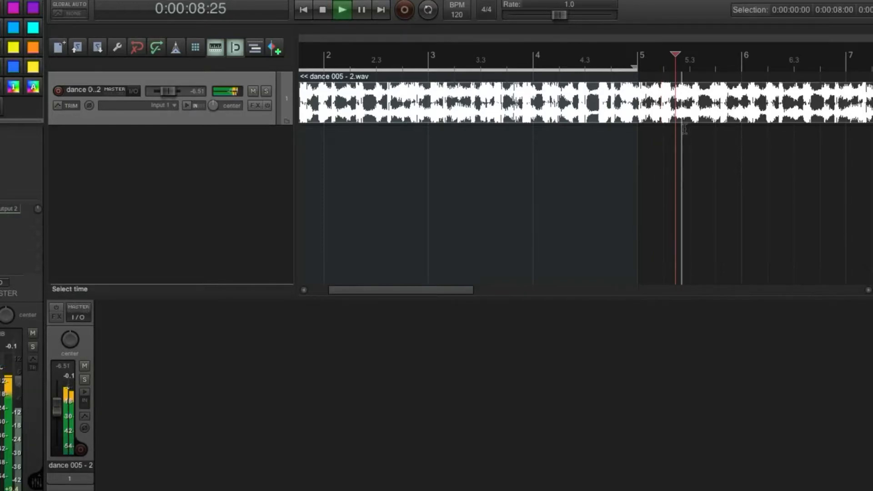
pyautogui.press('space')
pyautogui.click(662, 112)
pyautogui.press('space')
pyautogui.press('space')
# Step: Step the edit cursor through the transients between bar 5 and beat 5.2 to locate the loop's end
pyautogui.scroll(6, 662, 112)
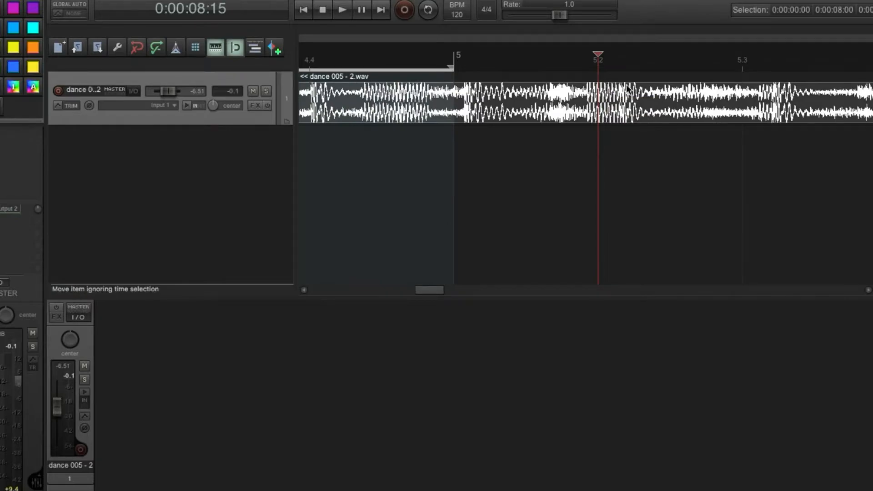
pyautogui.moveTo(602, 53)
pyautogui.mouseDown()
pyautogui.moveTo(622, 54)
pyautogui.moveTo(599, 54)
pyautogui.mouseUp()
pyautogui.press('Tab')
pyautogui.click(546, 105)
pyautogui.press('Tab')
pyautogui.click(480, 103)
pyautogui.press('Tab')
pyautogui.press('Tab')
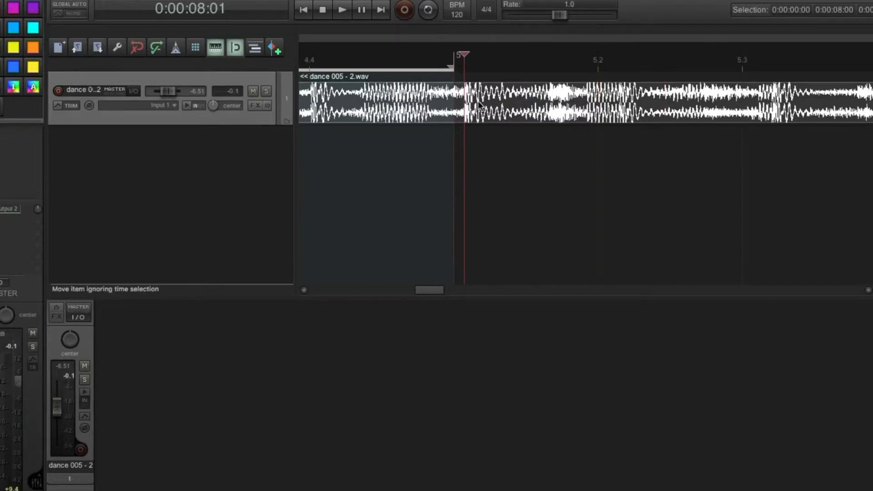
# Step: Move the edit cursor just past beat 5.2, before the next strong transient, and play from there
pyautogui.press('space')
pyautogui.press('space')
pyautogui.press('Tab')
pyautogui.click(635, 88)
pyautogui.moveTo(599, 56); pyautogui.dragTo(614, 54)
pyautogui.press('space')
pyautogui.press('space')
# Step: Nudge the edit cursor forward onto the downbeat at 0:00:08:17 and check the position by playing from it
pyautogui.press('Right')
pyautogui.press('Right')
pyautogui.press('Right')
pyautogui.press('Right')
pyautogui.press('Right')
pyautogui.press('Right')
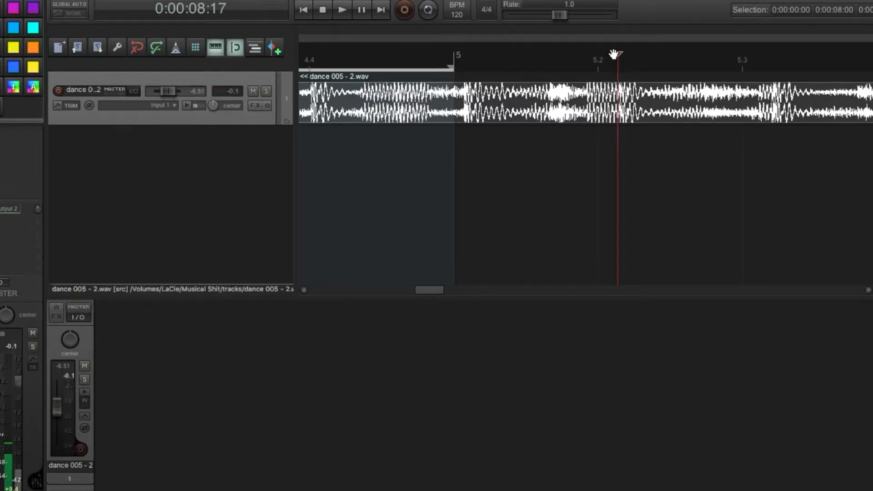
pyautogui.press('space')
pyautogui.press('space')
pyautogui.press('space')
# Step: Split the audio item at the edit cursor and delete the part after it
pyautogui.press('s')
pyautogui.click(656, 104)
pyautogui.press('Delete')
# Step: Time-stretch the trimmed item so it ends exactly at bar 5, with a playback rate of 1.071
pyautogui.scroll(-6, 656, 105)
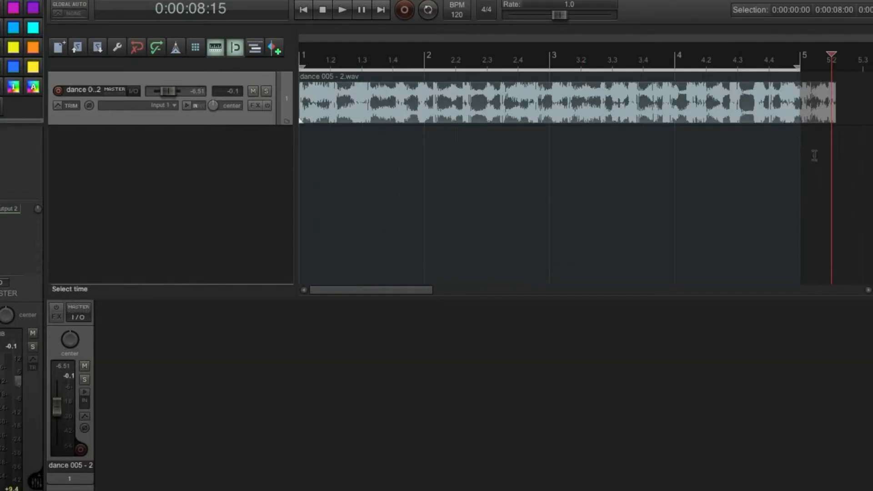
pyautogui.moveTo(837, 99); pyautogui.dragTo(802, 105)
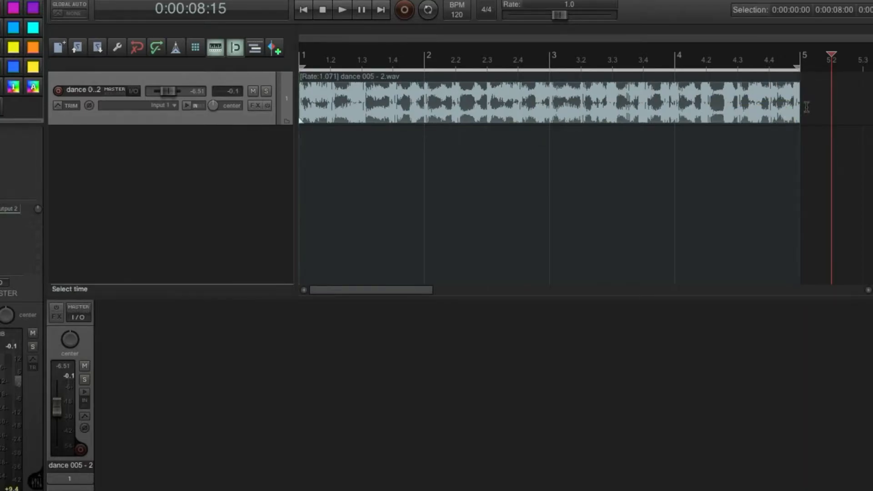
pyautogui.scroll(-3, 799, 98)
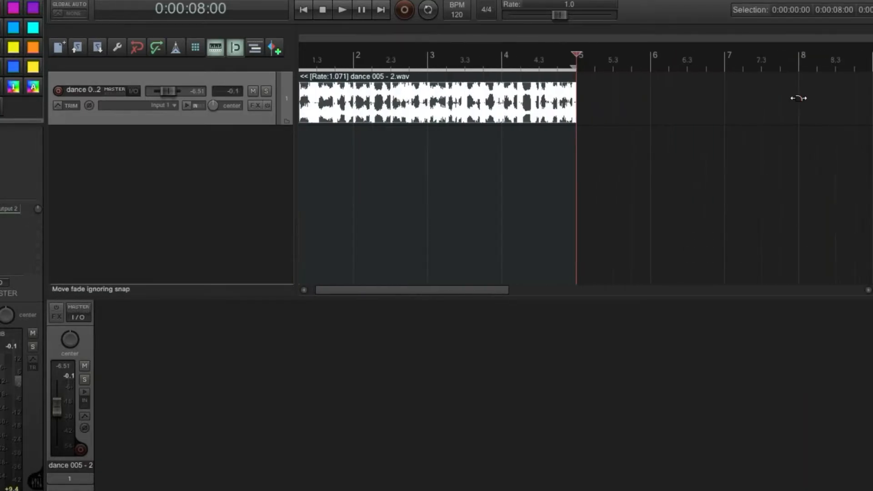
# Step: Play the stretched item from the project start with the metronome on, lowering the track volume to -8.70 dB
pyautogui.click(571, 152)
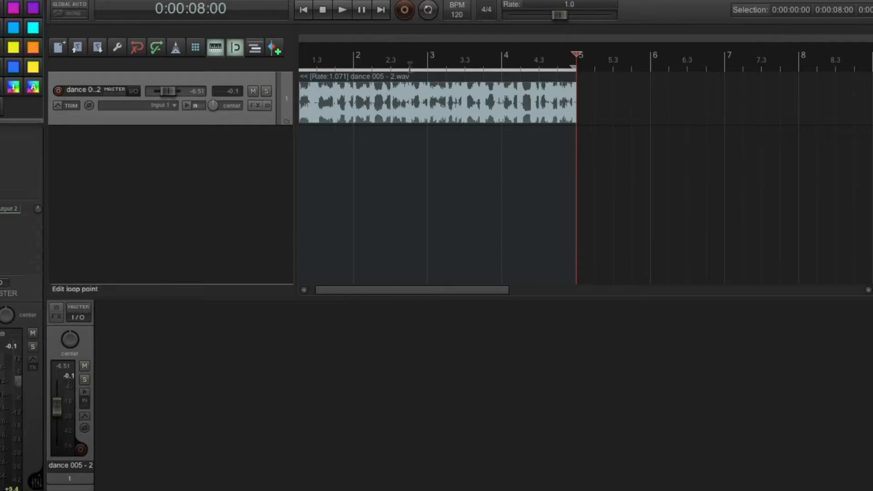
pyautogui.click(310, 13)
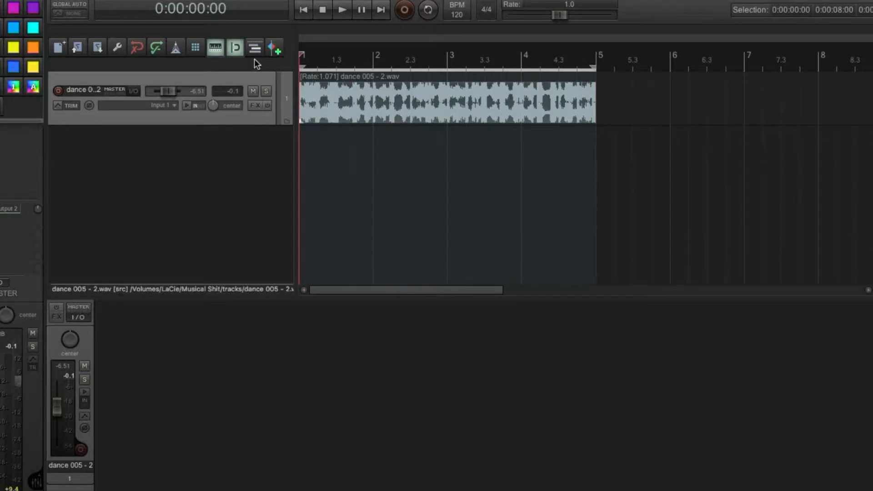
pyautogui.click(175, 50)
pyautogui.press('space')
pyautogui.moveTo(60, 411); pyautogui.dragTo(56, 417)
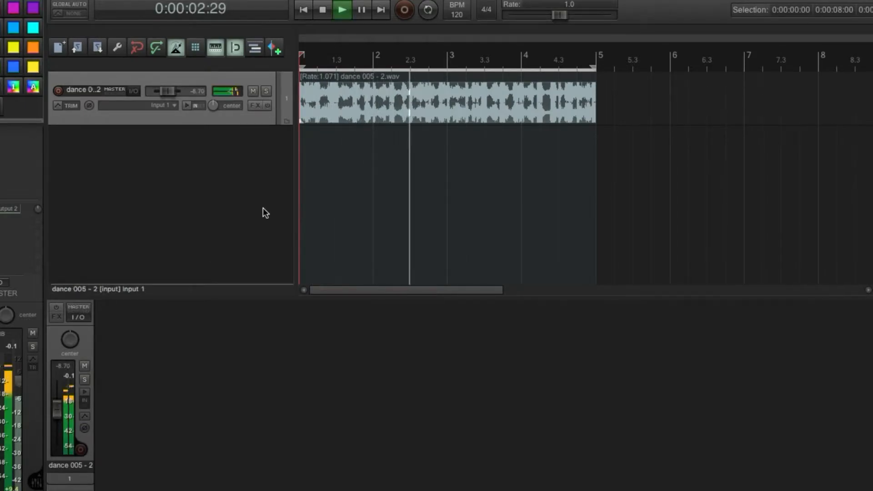
pyautogui.press('space')
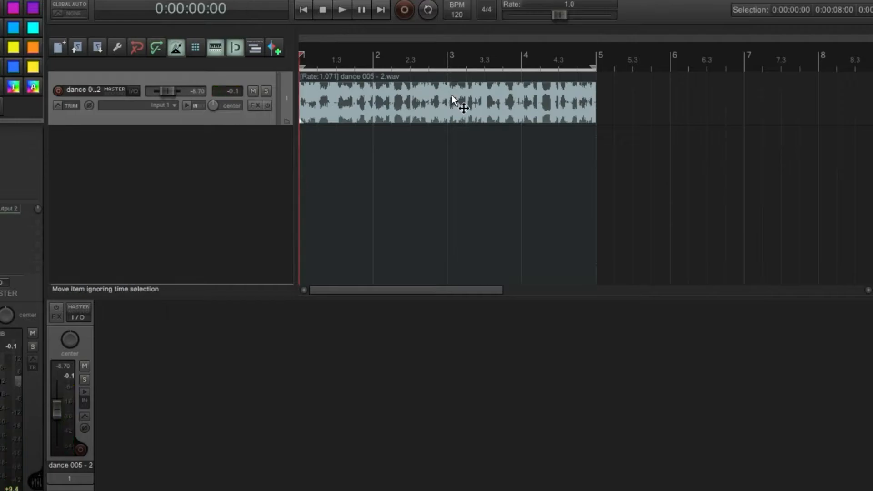
# Step: Set the project tempo to 115 BPM
pyautogui.click(450, 96)
pyautogui.scroll(-2, 419, 183)
pyautogui.scroll(6, 419, 183)
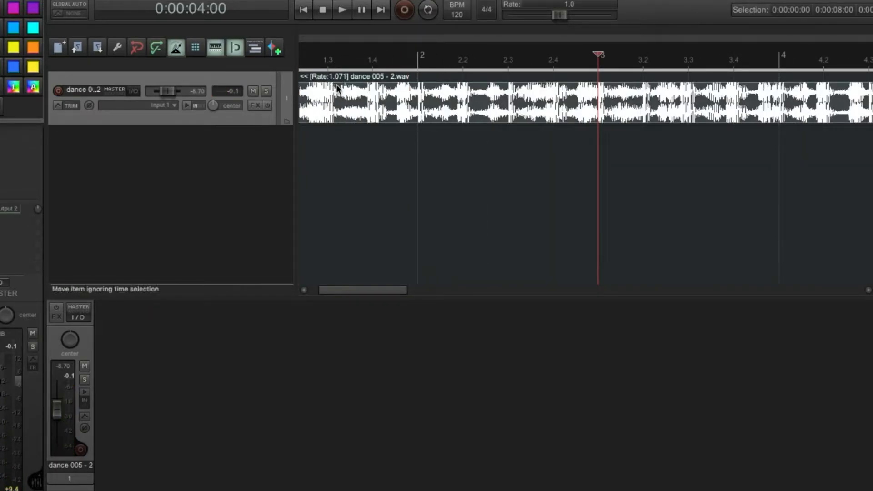
pyautogui.scroll(-5, 348, 91)
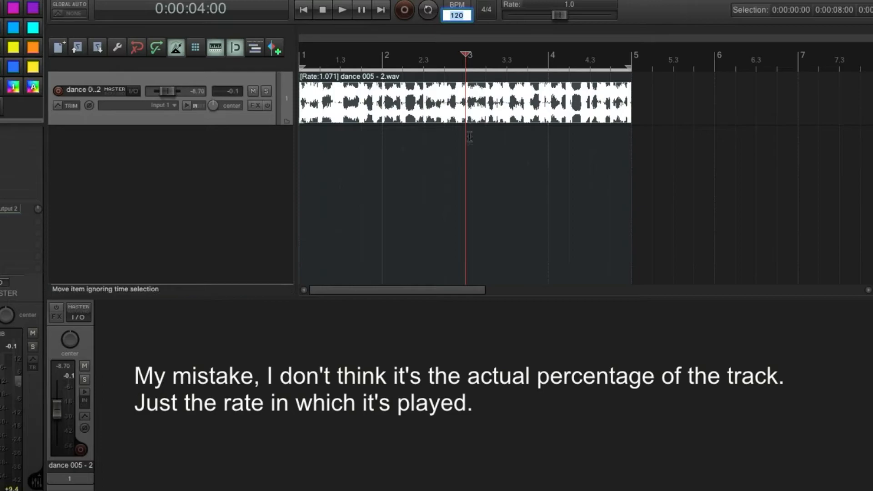
pyautogui.click(450, 16)
pyautogui.doubleClick(457, 16)
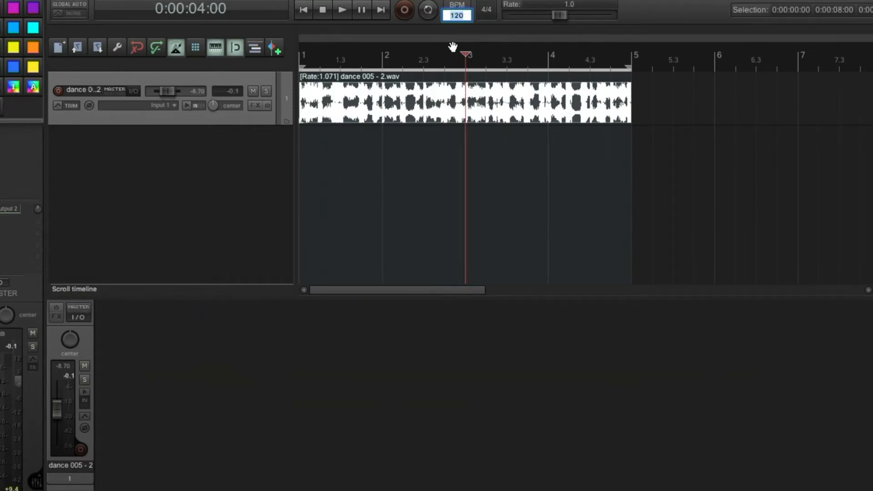
pyautogui.write('1')
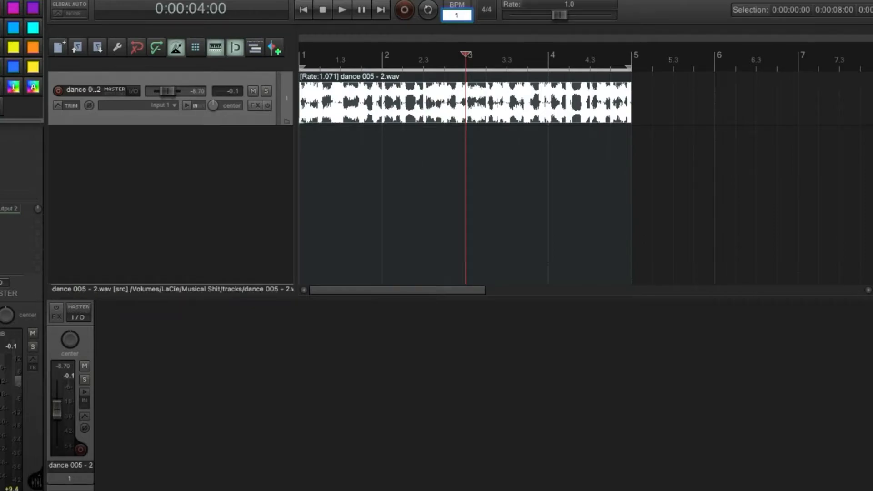
pyautogui.write('15')
pyautogui.press('Return')
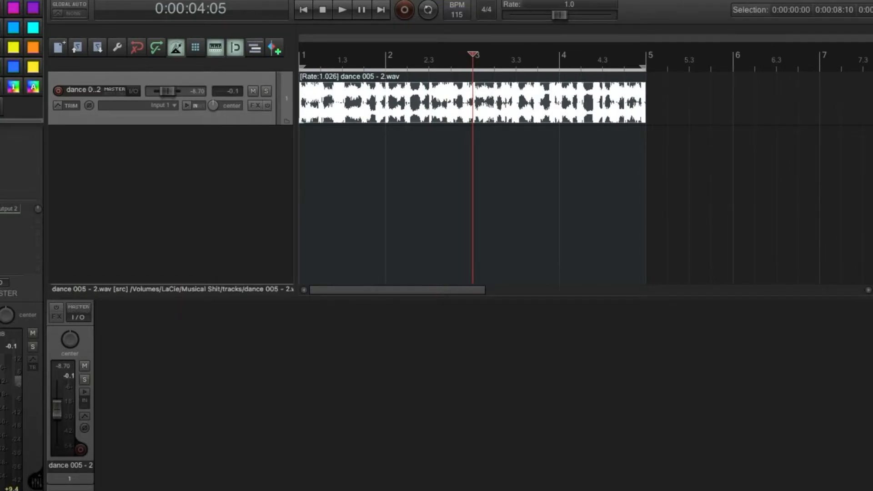
# Step: Set the project tempo to 110 BPM
pyautogui.click(457, 14)
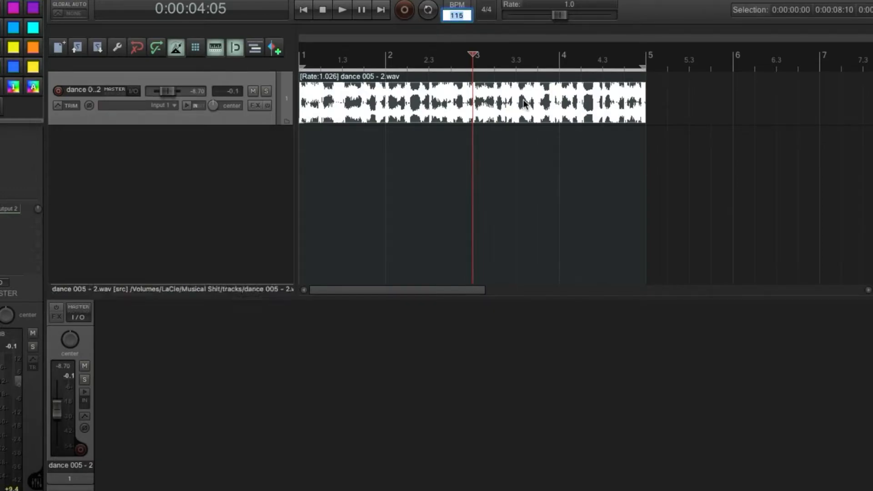
pyautogui.write('110')
pyautogui.press('Return')
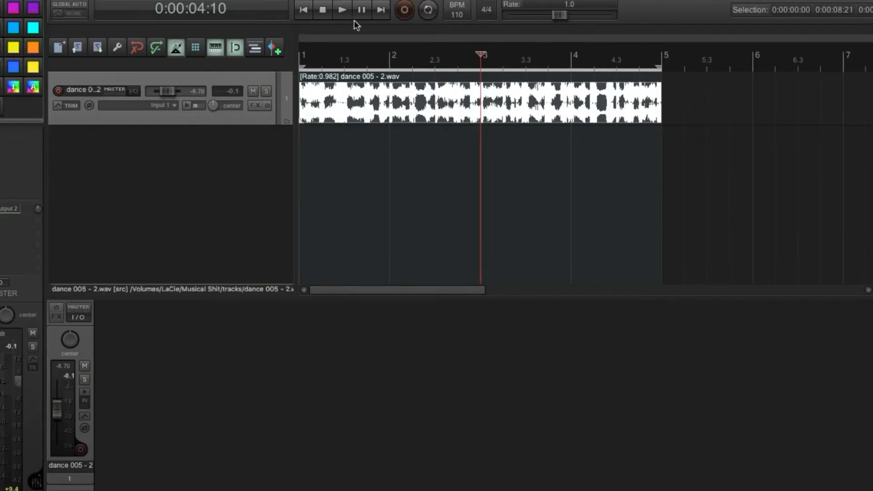
# Step: Set the project tempo to 112 BPM and check the waveform against the grid at bar 2
pyautogui.scroll(4, 359, 88)
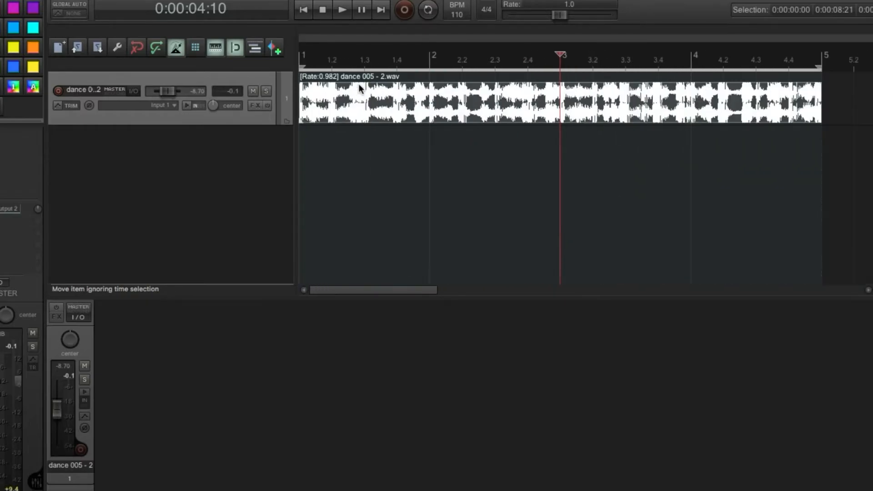
pyautogui.doubleClick(459, 17)
pyautogui.write('11')
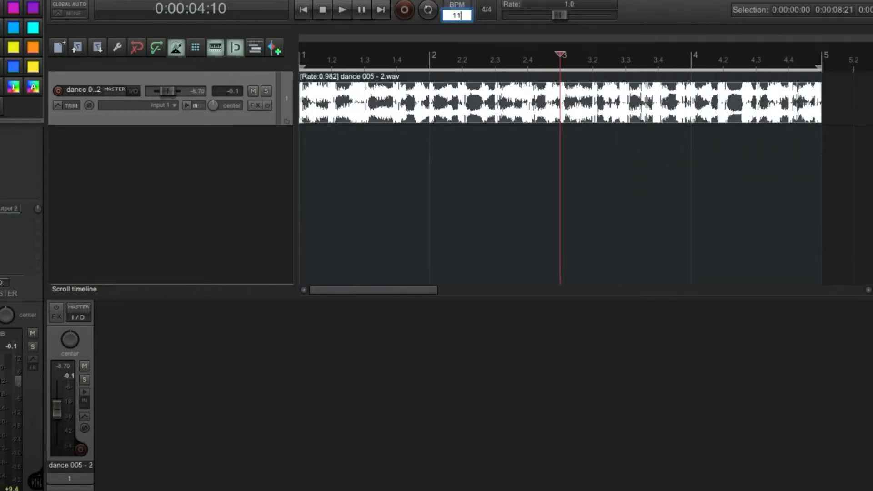
pyautogui.write('2')
pyautogui.press('Return')
pyautogui.click(415, 94)
pyautogui.scroll(8, 391, 106)
pyautogui.scroll(-6, 358, 99)
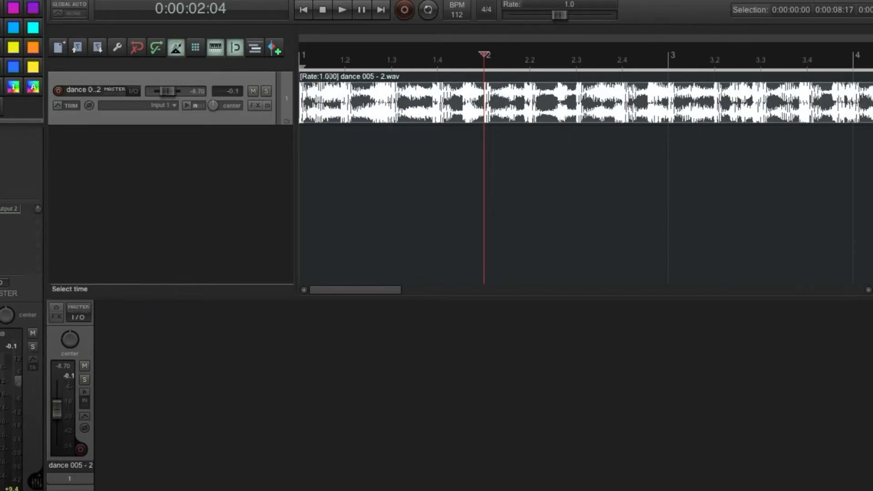
# Step: Set the audio item's playback rate to 1 in its properties
pyautogui.doubleClick(358, 97)
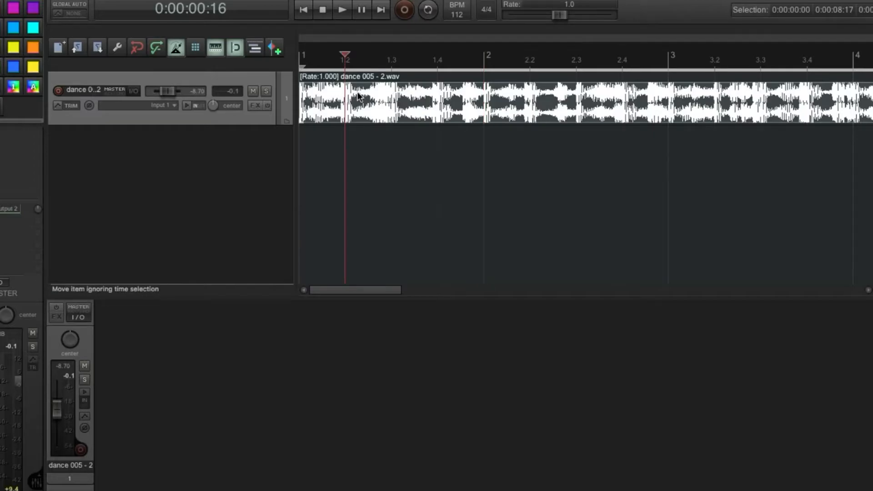
pyautogui.click(102, 236)
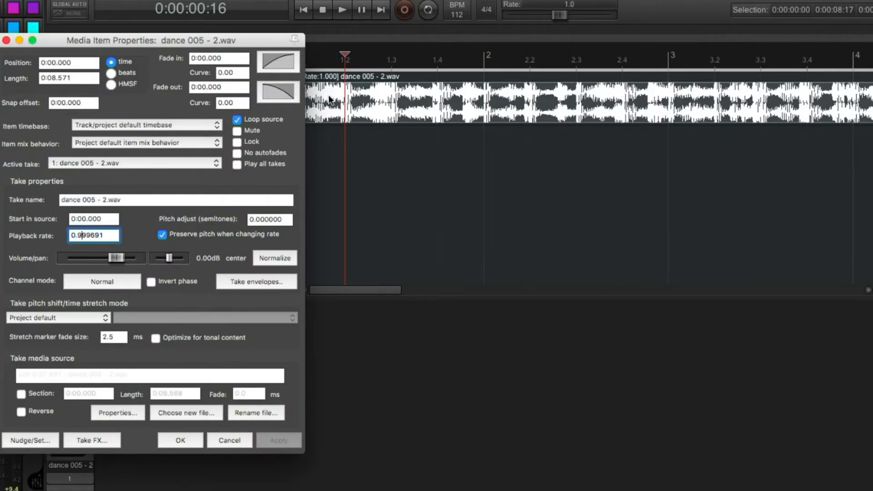
pyautogui.write('1')
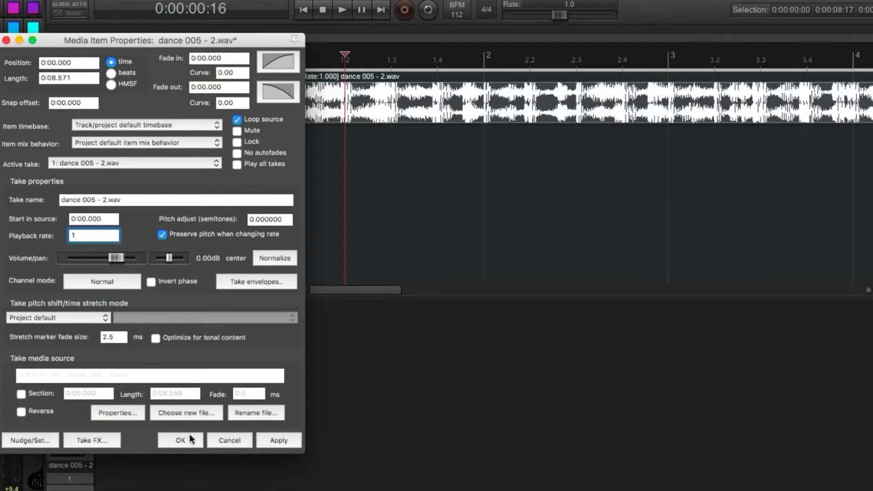
pyautogui.click(189, 437)
# Step: Check the transients against the grid at bar 2, and play the item from the project start with the metronome
pyautogui.click(482, 90)
pyautogui.scroll(5, 480, 89)
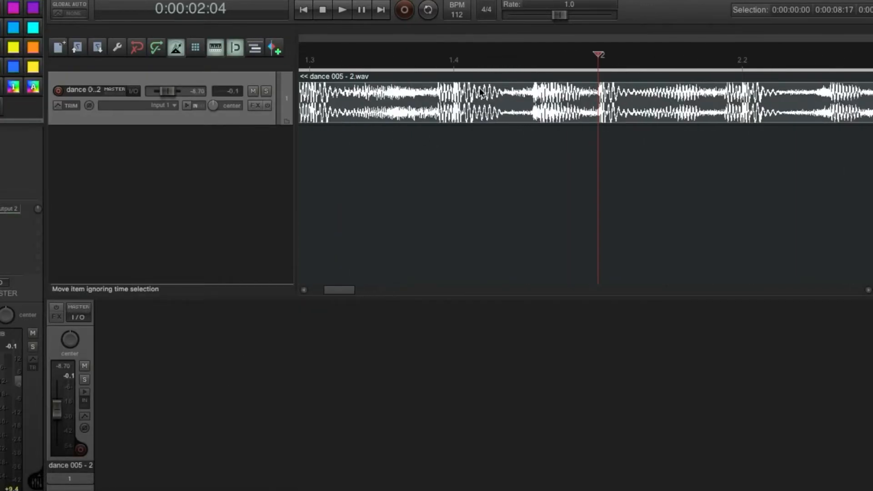
pyautogui.scroll(-8, 480, 88)
pyautogui.press('Home')
pyautogui.press('space')
pyautogui.scroll(6, 342, 104)
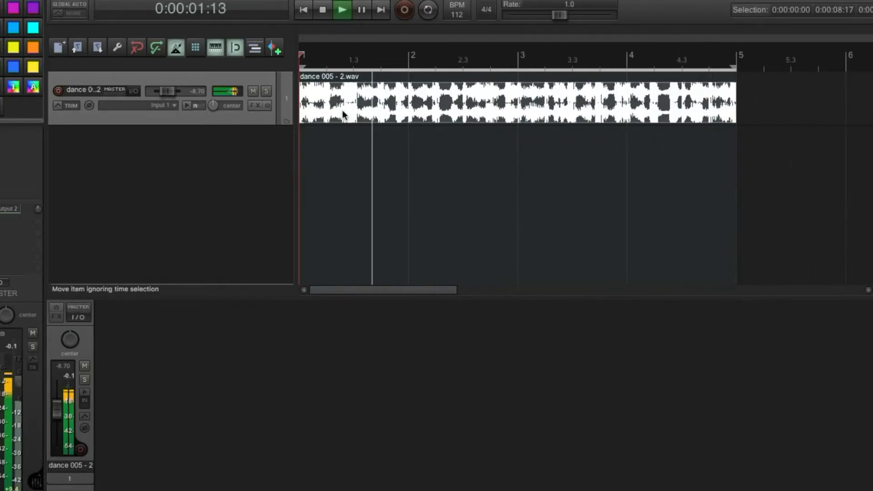
pyautogui.scroll(-2, 597, 111)
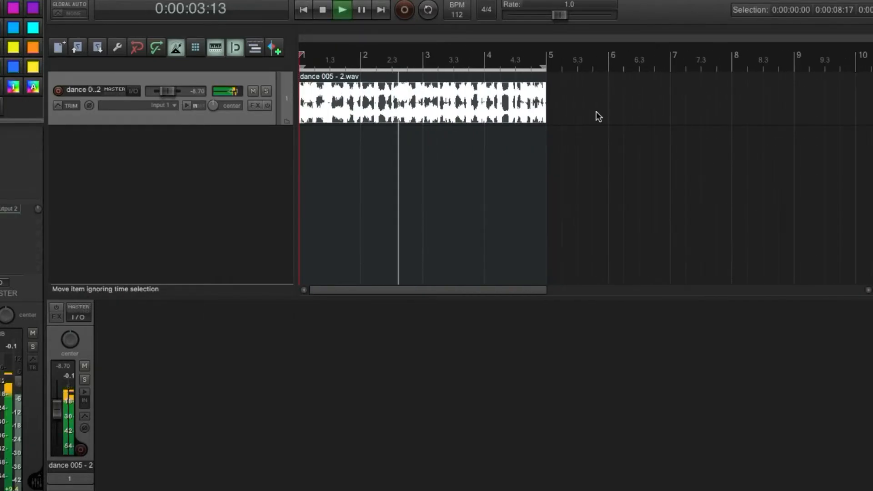
# Step: Extend the end of the item past bar 18 to restore the rest of the source audio, and stop playback
pyautogui.moveTo(546, 114); pyautogui.dragTo(852, 113)
pyautogui.scroll(-4, 421, 113)
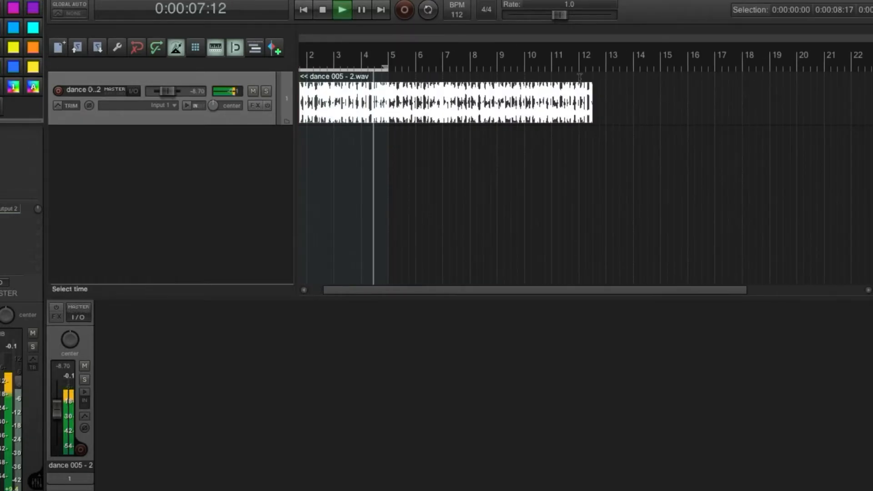
pyautogui.moveTo(592, 114); pyautogui.dragTo(759, 121)
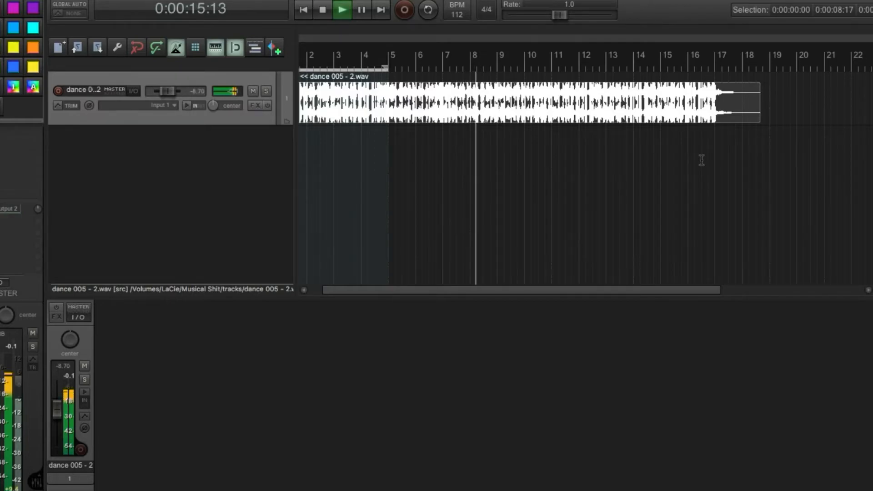
pyautogui.press('space')
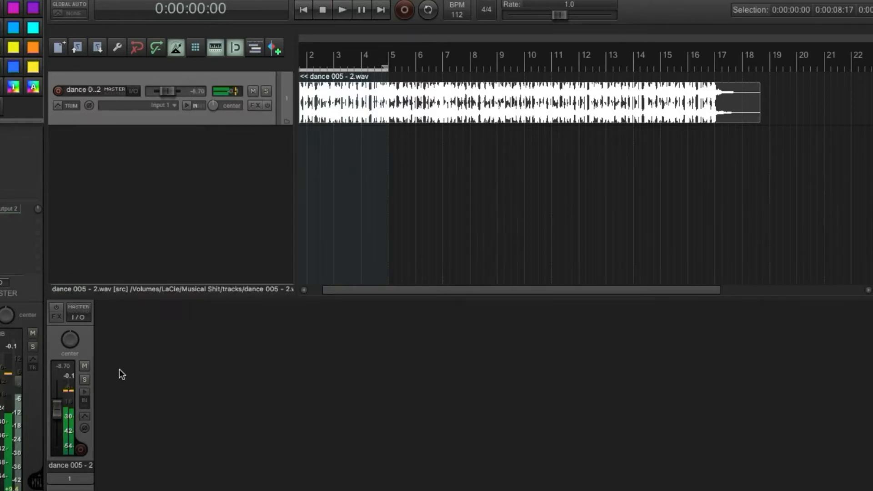
# Step: Check the full item against the bar lines and trim its end back to bar 18
pyautogui.click(490, 102)
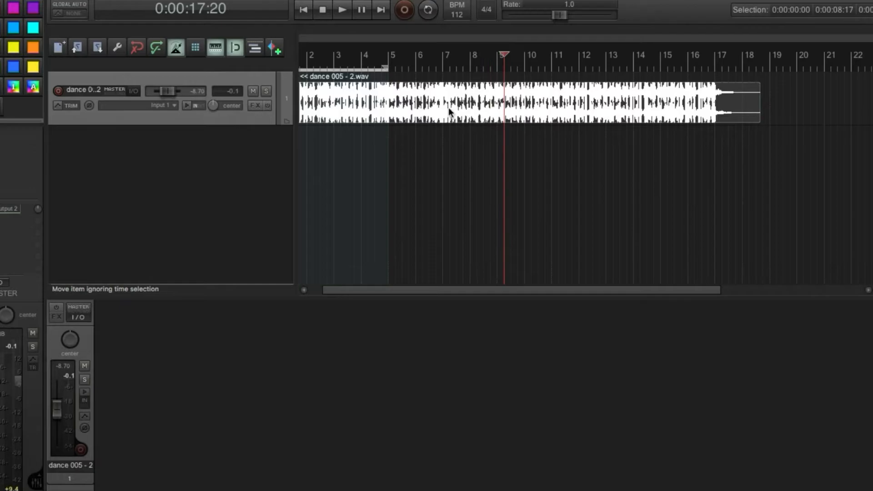
pyautogui.scroll(5, 448, 107)
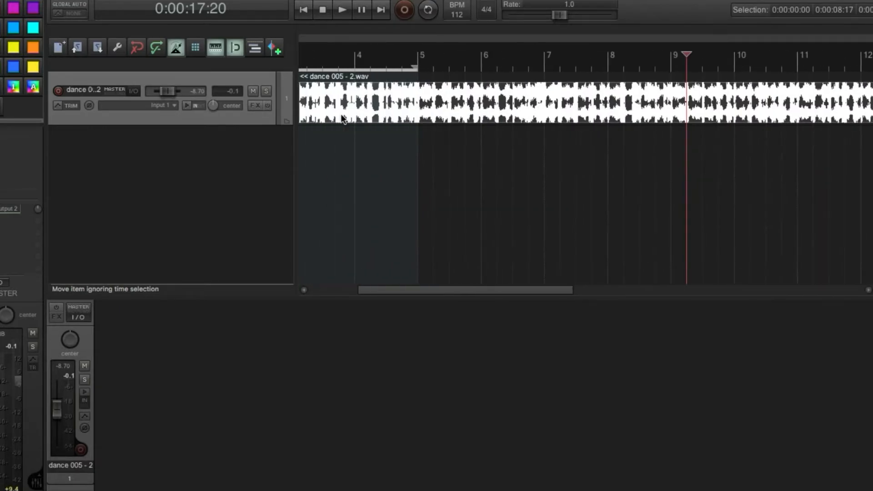
pyautogui.scroll(-5, 341, 117)
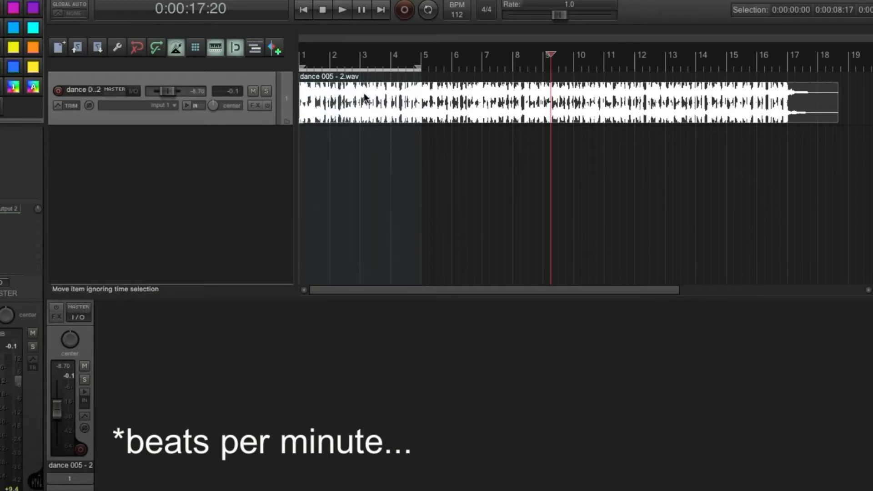
pyautogui.moveTo(838, 104); pyautogui.dragTo(818, 105)
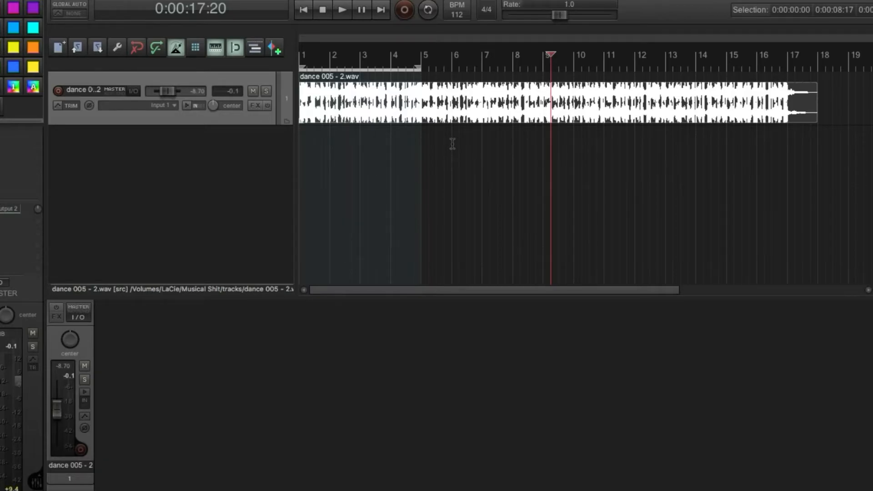
# Step: Delete the dance 005 - 2.wav item and preview the garage 001 files in the Media Explorer's tracks folder
pyautogui.press('Delete')
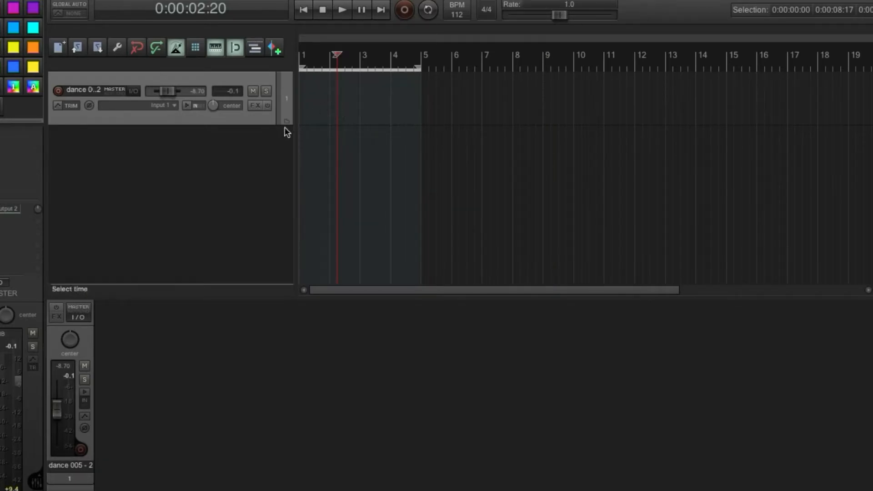
pyautogui.press('super+alt+x')
pyautogui.scroll(-2, 597, 324)
pyautogui.click(535, 312)
pyautogui.scroll(-2, 535, 312)
pyautogui.click(535, 312)
pyautogui.scroll(-3, 535, 312)
pyautogui.click(534, 319)
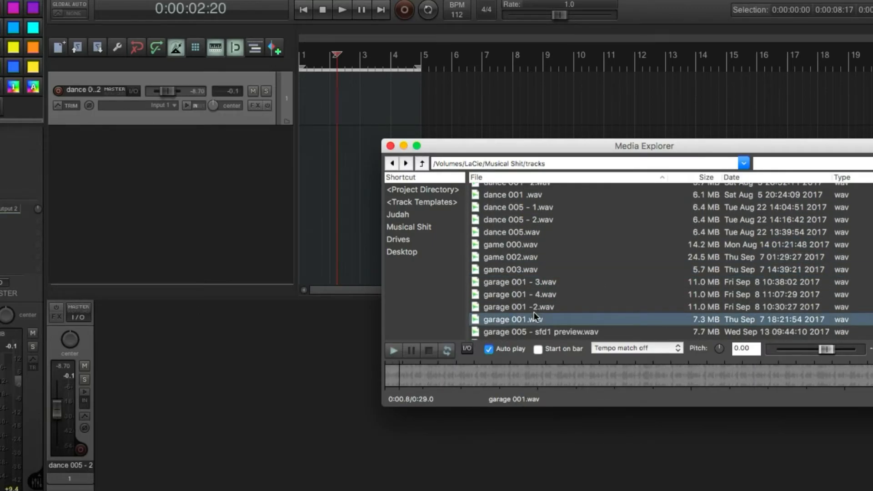
pyautogui.press('Up')
pyautogui.press('Up')
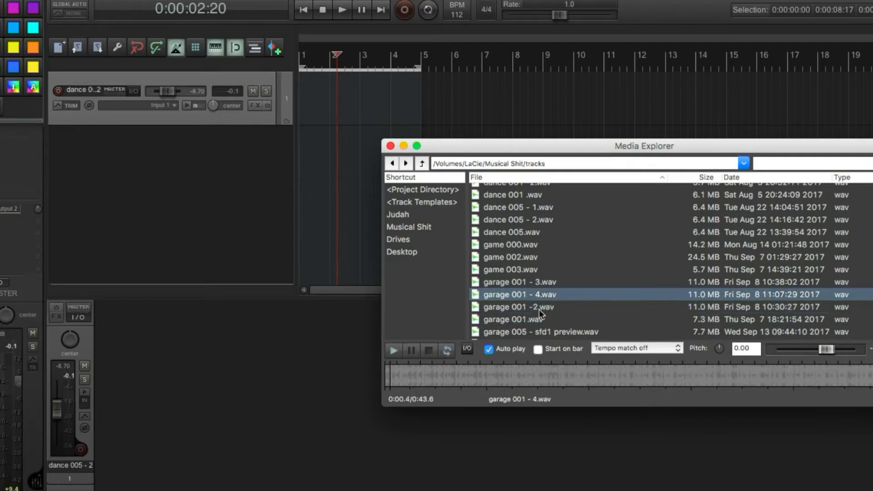
# Step: Insert garage 001 - 4.wav on a new track at bar 1 and delete the empty dance 005 - 2 track
pyautogui.moveTo(547, 296); pyautogui.dragTo(297, 133)
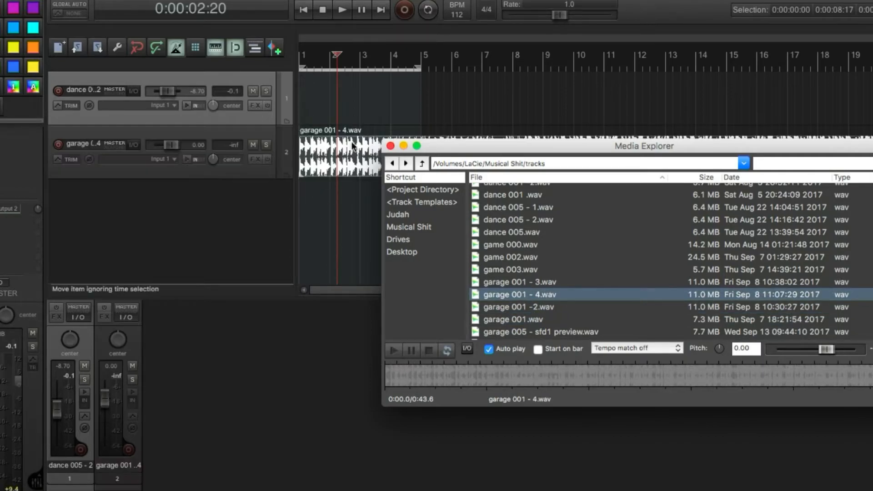
pyautogui.click(390, 145)
pyautogui.press('XF86AudioRaiseVolume')
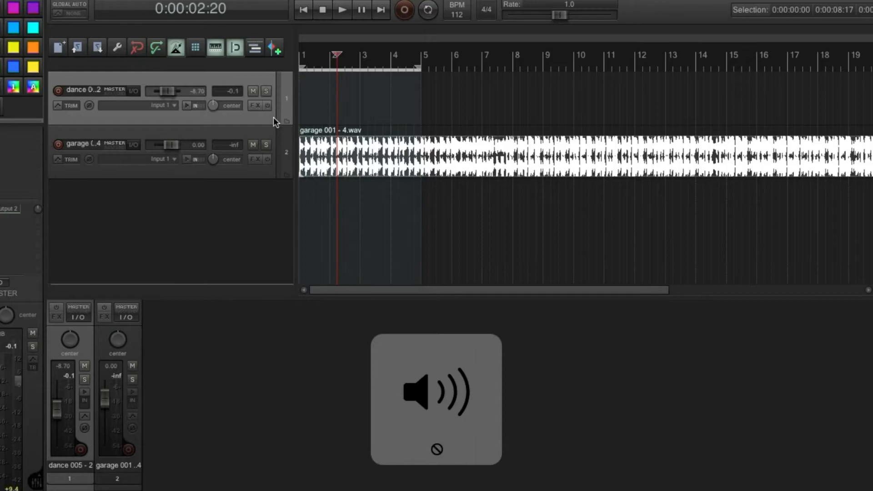
pyautogui.press('Delete')
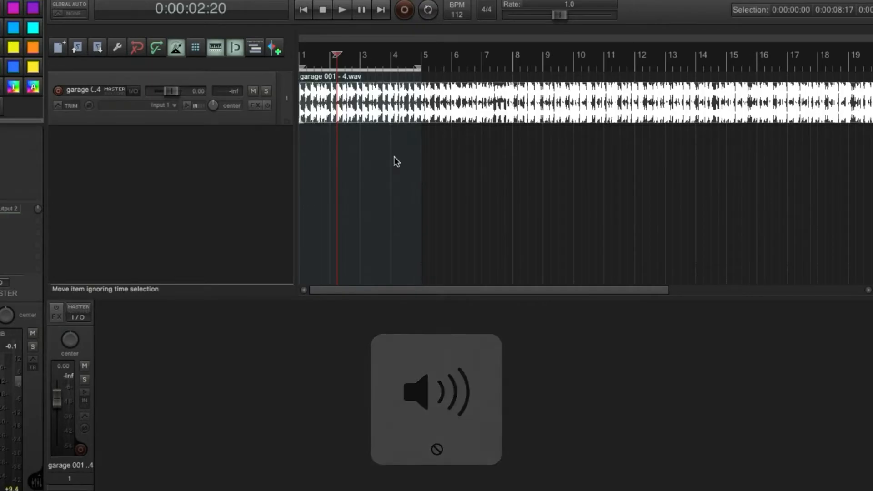
# Step: Play garage 001 - 4.wav from the project start against the metronome, and turn the metronome off
pyautogui.scroll(5, 337, 91)
pyautogui.moveTo(337, 93); pyautogui.dragTo(261, 99)
pyautogui.press('space')
pyautogui.press('Home')
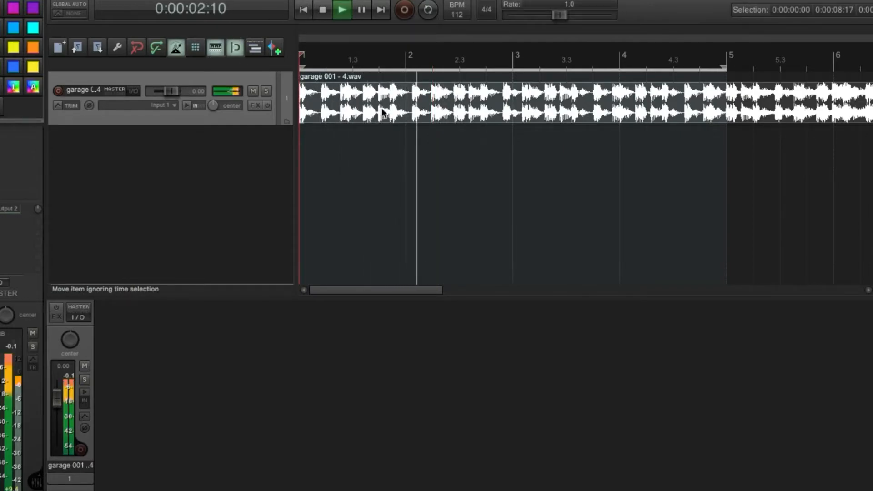
pyautogui.click(176, 47)
# Step: Play garage 001 - 4.wav from several points up to about 0:00:14:13 to find where the beat starts
pyautogui.scroll(-4, 440, 114)
pyautogui.click(473, 91)
pyautogui.press('space')
pyautogui.click(497, 96)
pyautogui.press('space')
pyautogui.press('space')
pyautogui.click(576, 109)
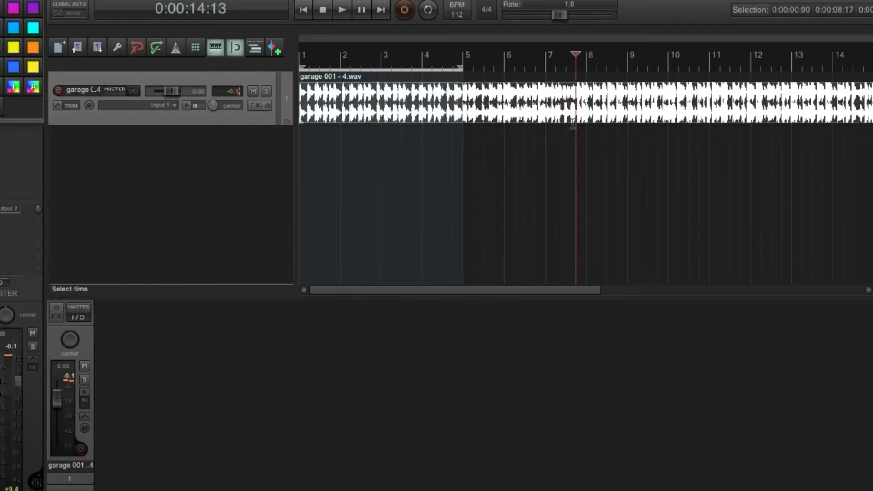
pyautogui.press('space')
pyautogui.press('space')
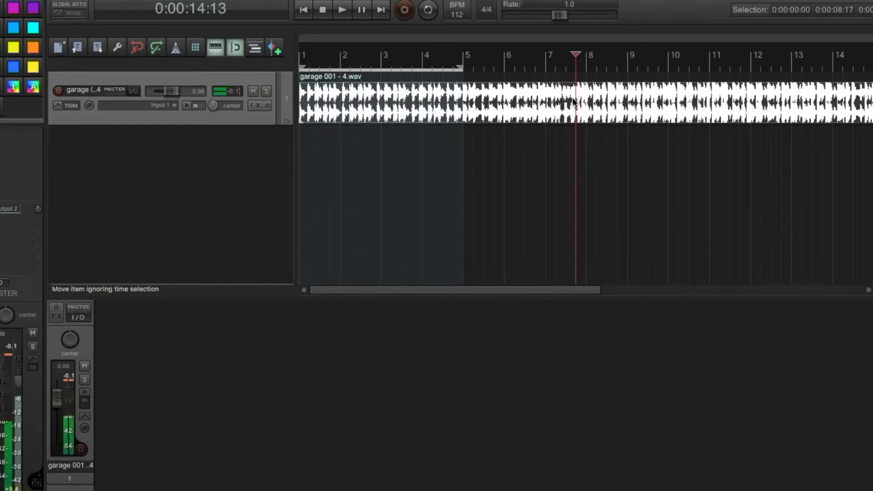
# Step: Try to trim the start of garage 001 - 4.wav near beat 7.4 and undo the attempt
pyautogui.click(574, 105)
pyautogui.press('w')
pyautogui.press('super+z')
pyautogui.press('q')
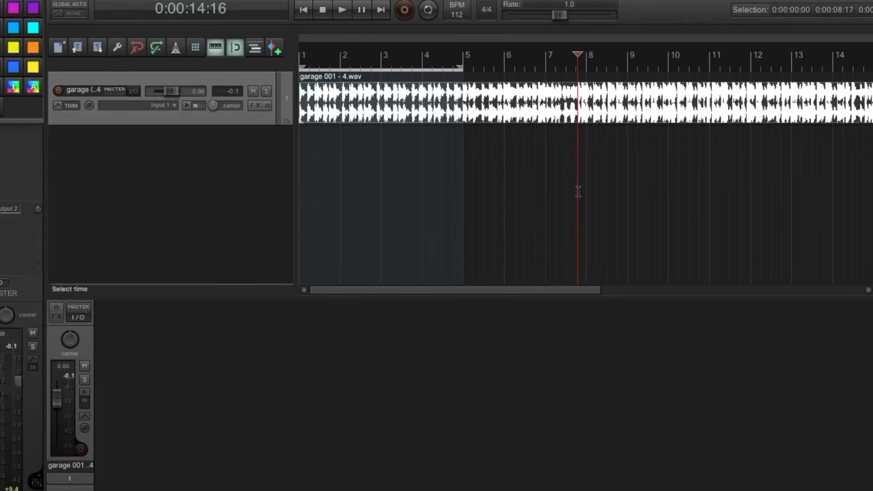
pyautogui.scroll(10, 592, 107)
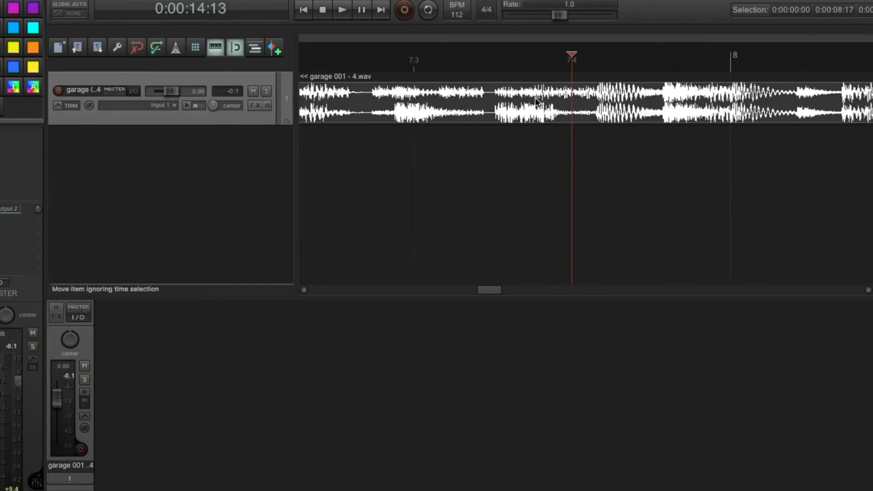
pyautogui.press('w')
pyautogui.press('super+z')
pyautogui.press('Tab')
pyautogui.hotkey('shift', 'Tab')
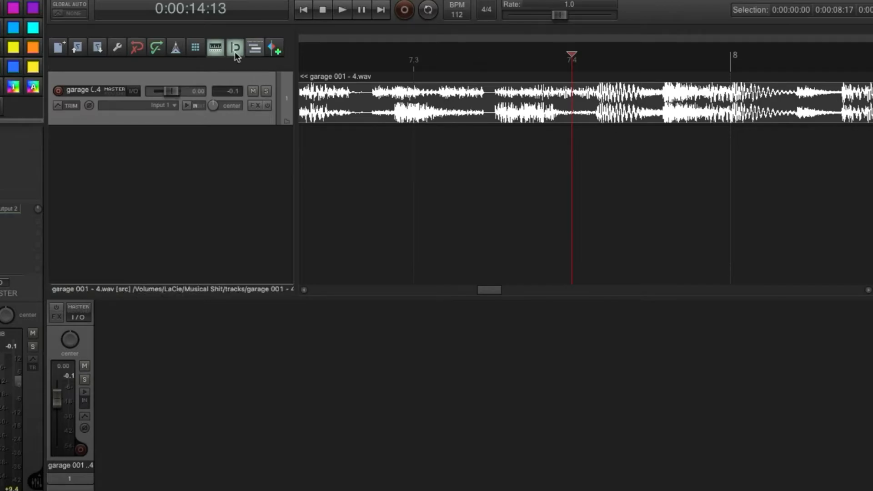
# Step: Trim the start of garage 001 - 4.wav to the kick transient just after beat 7.4 and play it from the project start
pyautogui.scroll(-5, 317, 127)
pyautogui.scroll(8, 317, 127)
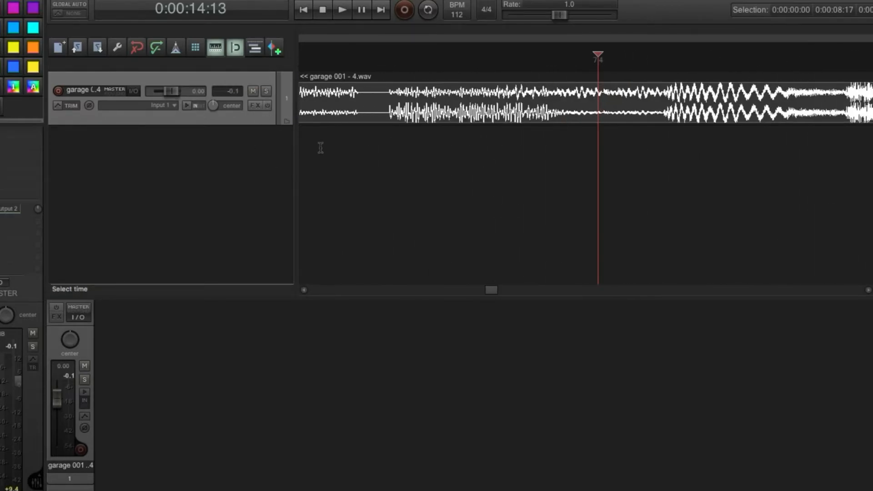
pyautogui.click(654, 100)
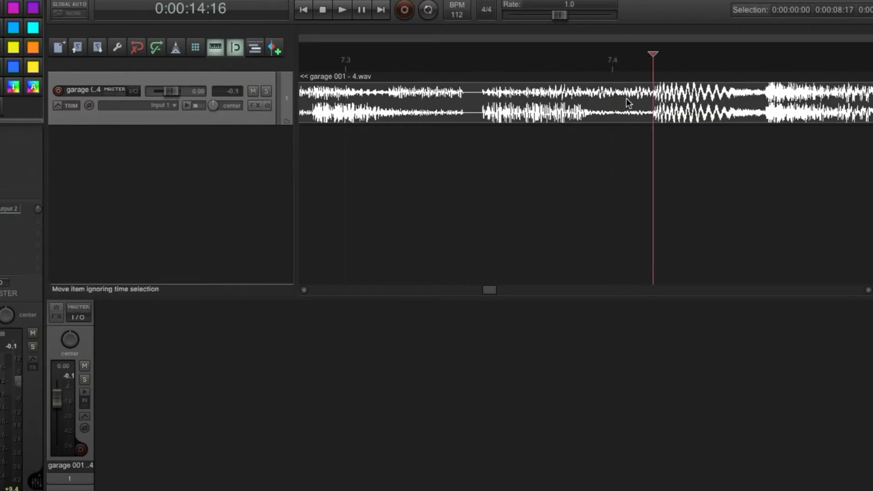
pyautogui.click(613, 110)
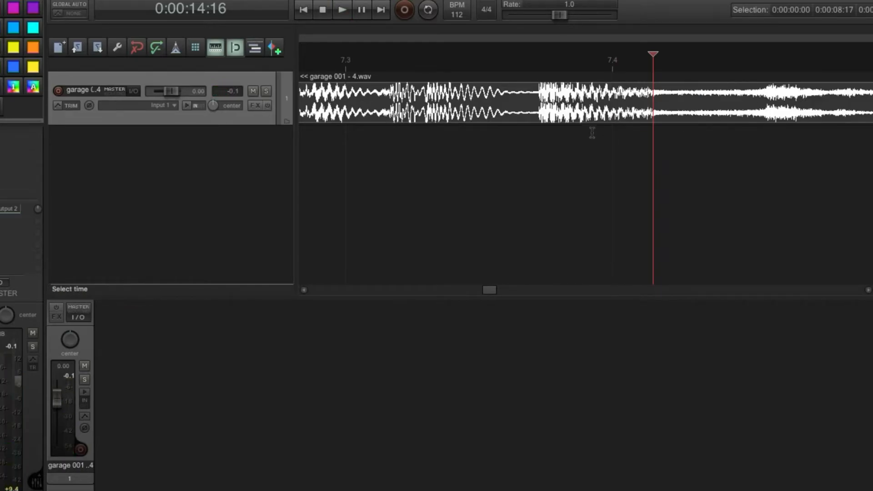
pyautogui.click(303, 10)
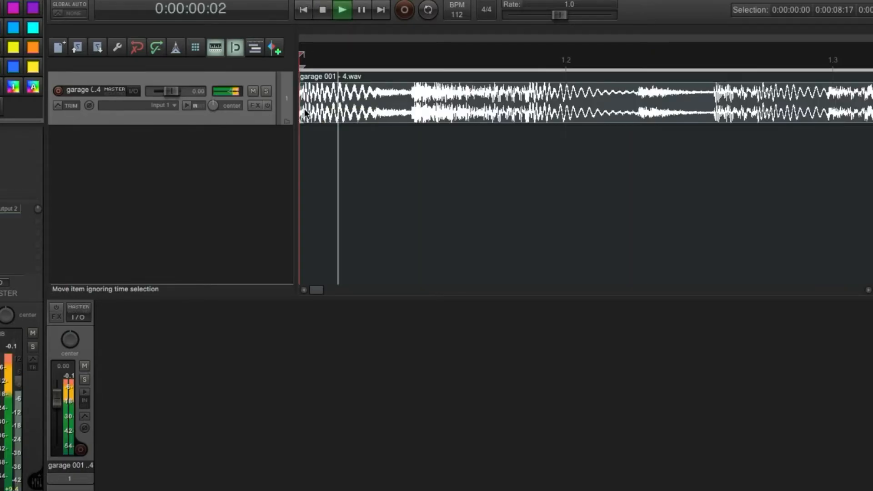
pyautogui.scroll(-6, 304, 109)
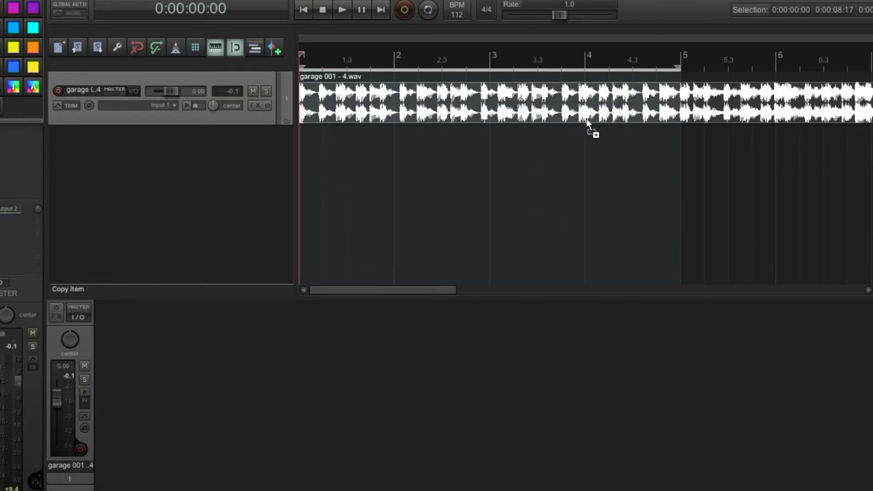
# Step: Play the trimmed item from bar 5 and from bar 6
pyautogui.click(675, 111)
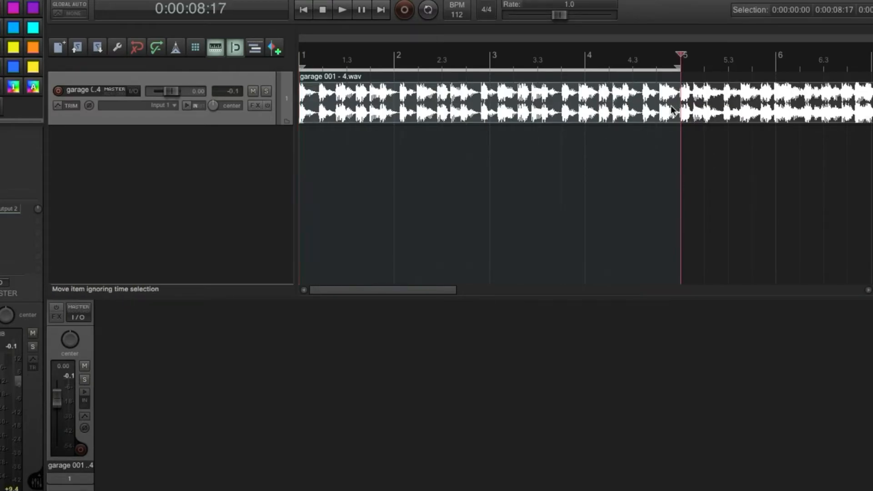
pyautogui.press('space')
pyautogui.press('space')
pyautogui.scroll(-3, 728, 111)
pyautogui.click(623, 104)
pyautogui.press('space')
pyautogui.press('space')
# Step: Play the item from around beats 7.3 and 7.4, and from the project start
pyautogui.click(720, 99)
pyautogui.press('space')
pyautogui.press('space')
pyautogui.click(736, 97)
pyautogui.press('space')
pyautogui.press('space')
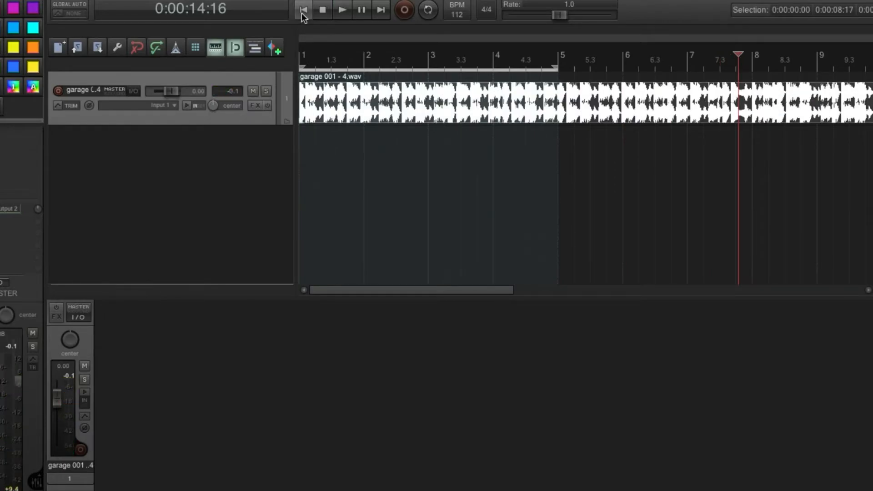
pyautogui.click(301, 13)
pyautogui.press('space')
pyautogui.press('space')
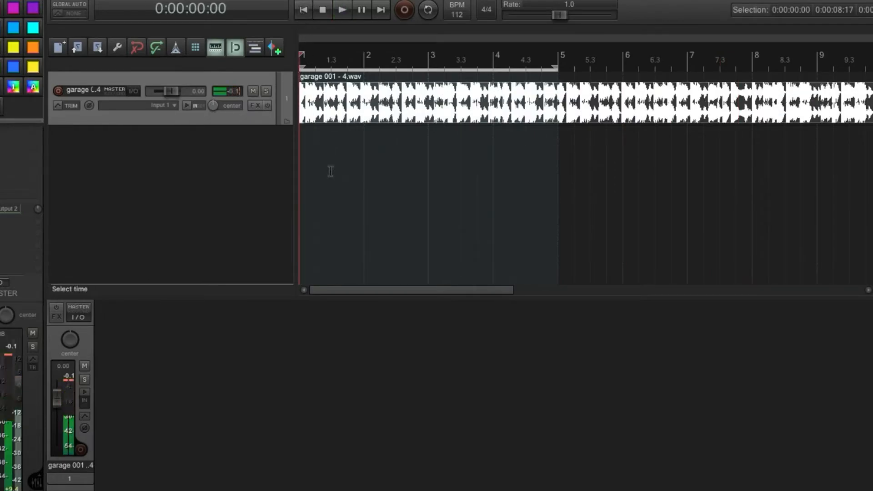
# Step: Find the custom action Trim start in the action list and open it for editing
pyautogui.scroll(5, 315, 111)
pyautogui.click(293, 1)
pyautogui.click(314, 1)
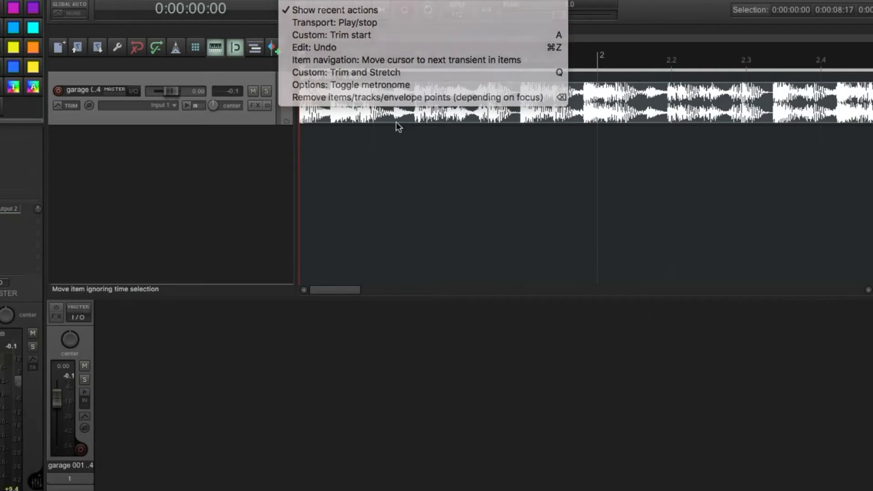
pyautogui.scroll(-5, 372, 243)
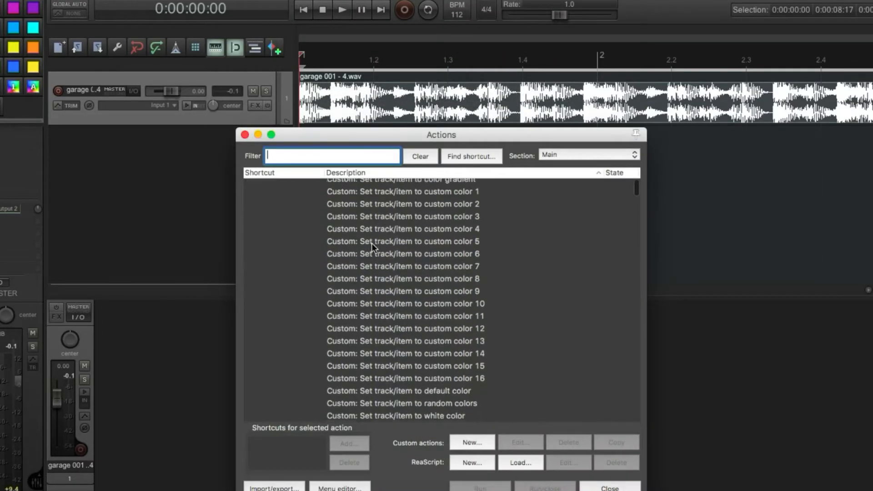
pyautogui.click(362, 368)
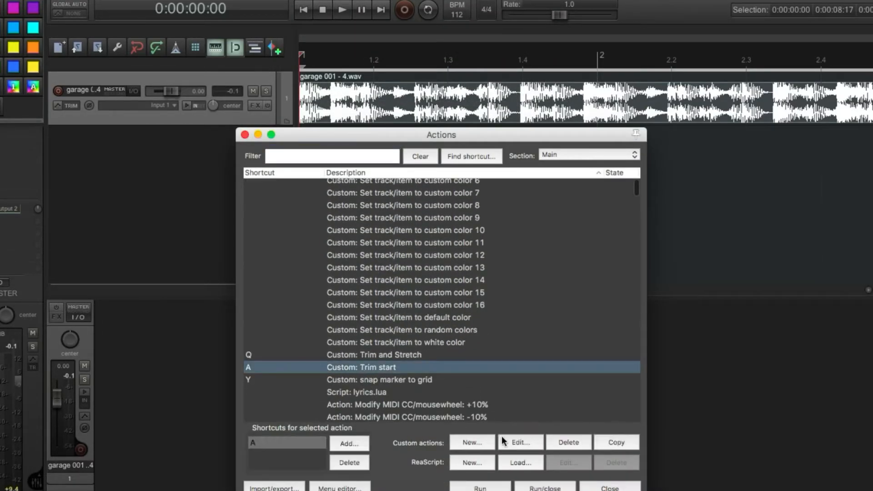
pyautogui.click(510, 445)
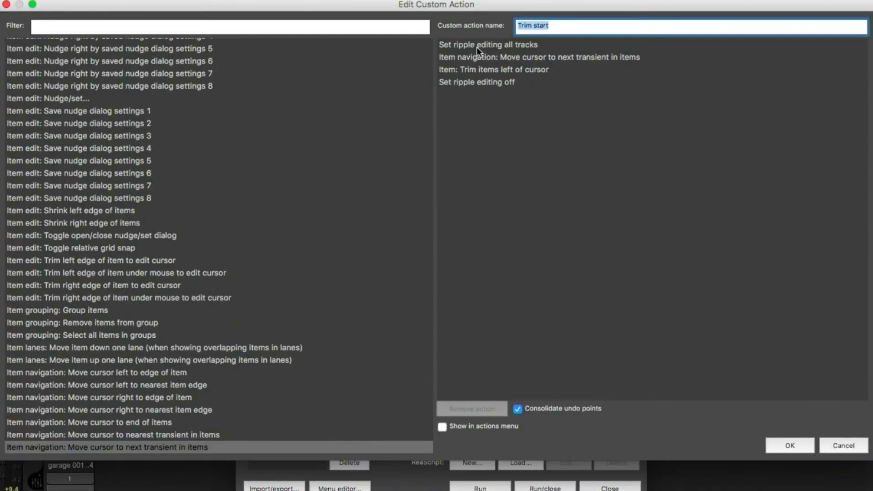
# Step: Review the sequence of actions that makes up Trim start, from ripple editing on to ripple editing off, and close the action windows
pyautogui.click(459, 53)
pyautogui.moveTo(410, 7); pyautogui.dragTo(501, 173)
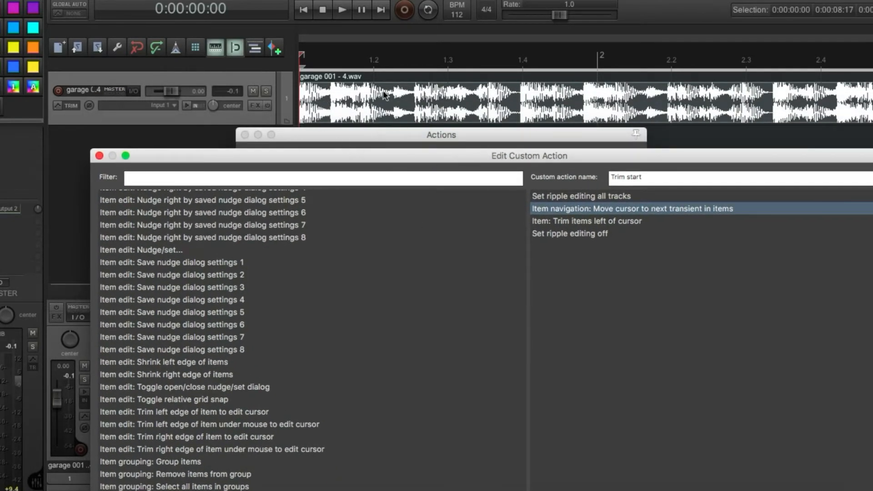
pyautogui.moveTo(526, 163); pyautogui.dragTo(465, 35)
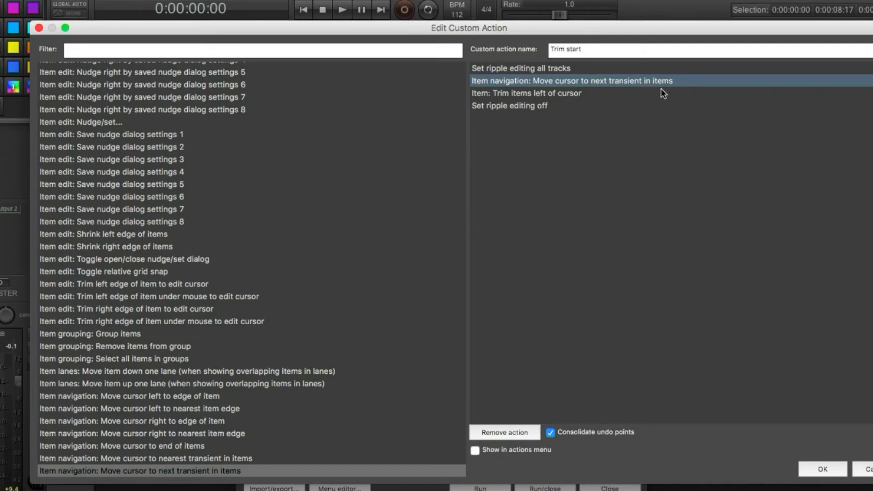
pyautogui.click(523, 102)
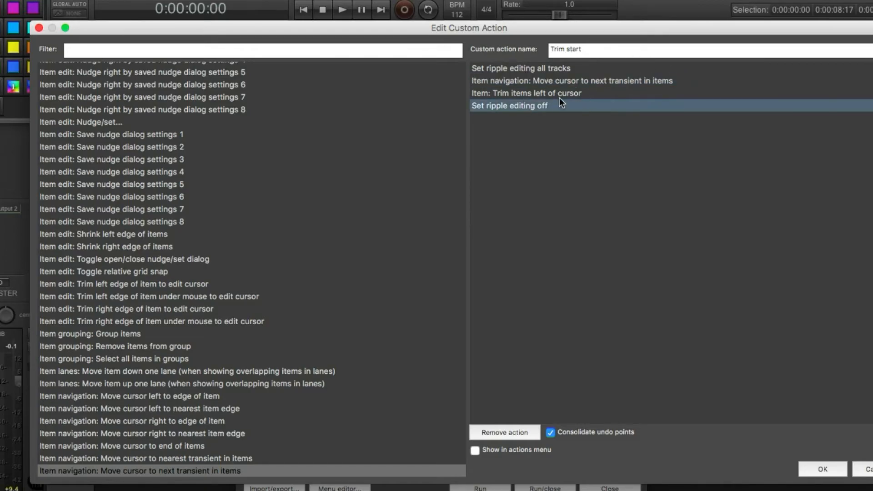
pyautogui.click(536, 95)
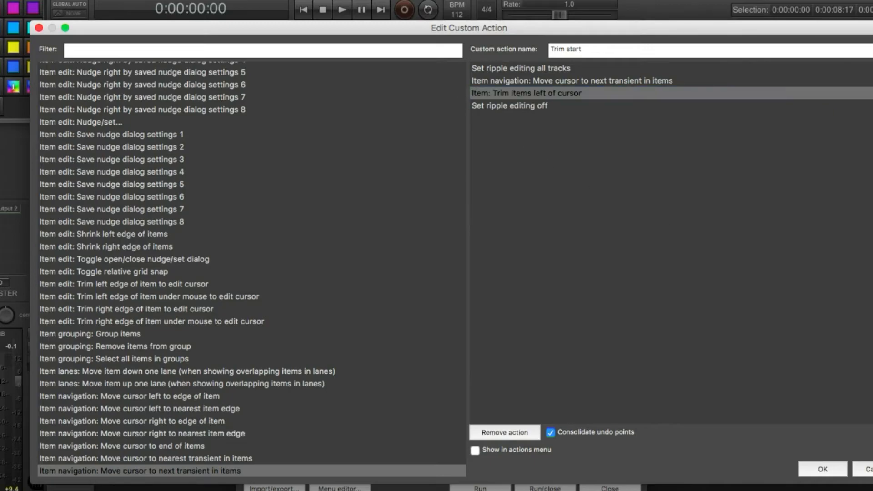
pyautogui.press('Return')
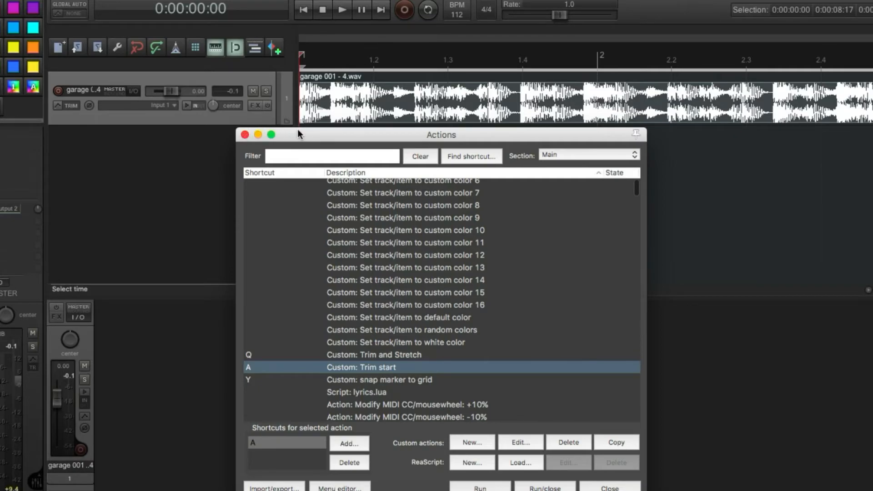
pyautogui.scroll(-3, 371, 144)
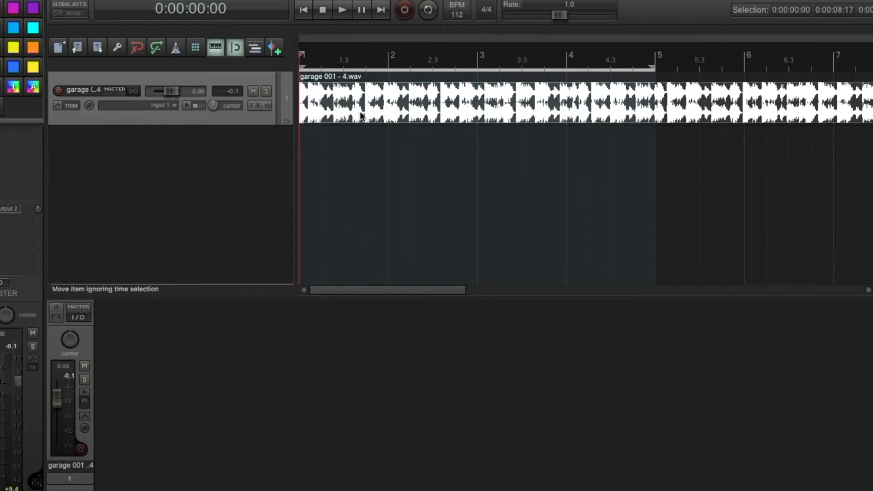
# Step: Lower the garage 001 track volume to -11.1 dB and play from the project start
pyautogui.moveTo(176, 92); pyautogui.dragTo(170, 93)
pyautogui.press('space')
pyautogui.scroll(-2, 391, 107)
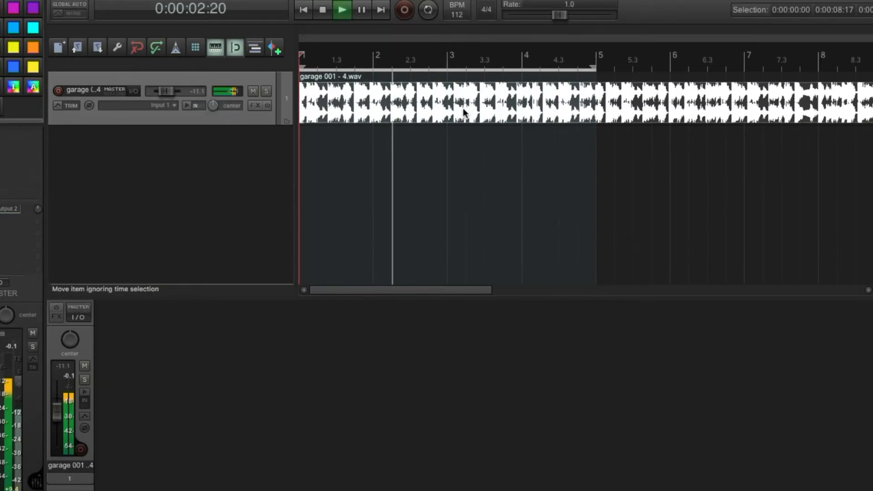
pyautogui.press('space')
# Step: Play the item from 0:00:07:01, between beats 4.2 and 4.3, to listen for the loop end
pyautogui.click(540, 104)
pyautogui.click(544, 104)
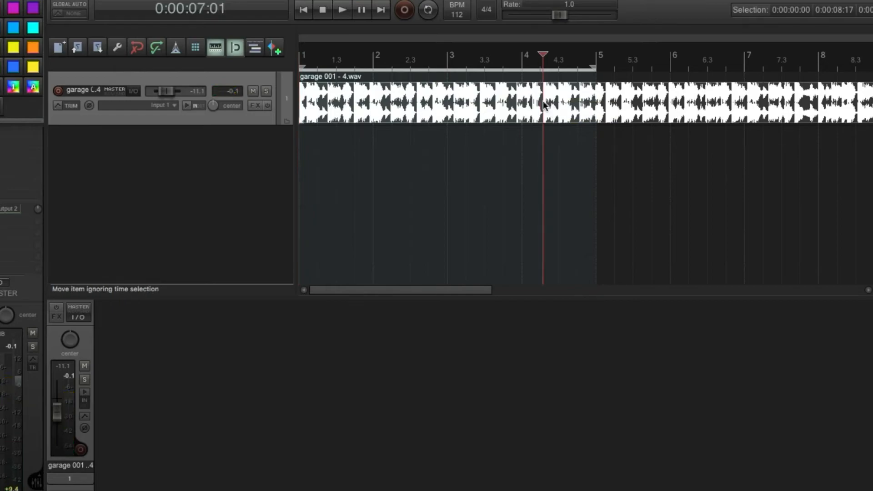
pyautogui.press('space')
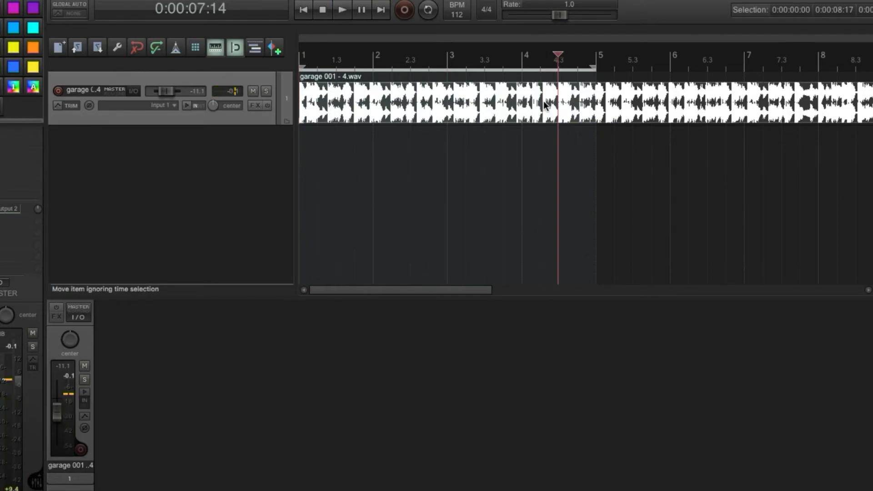
pyautogui.press('space')
# Step: Step the edit cursor through the transients between beats 4.2 and 4.3 and play from them
pyautogui.scroll(6, 544, 103)
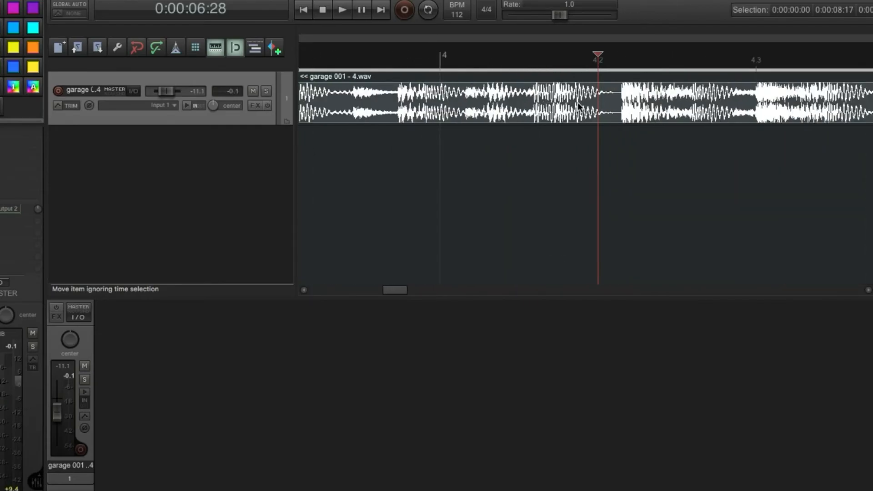
pyautogui.press('Tab')
pyautogui.press('Tab')
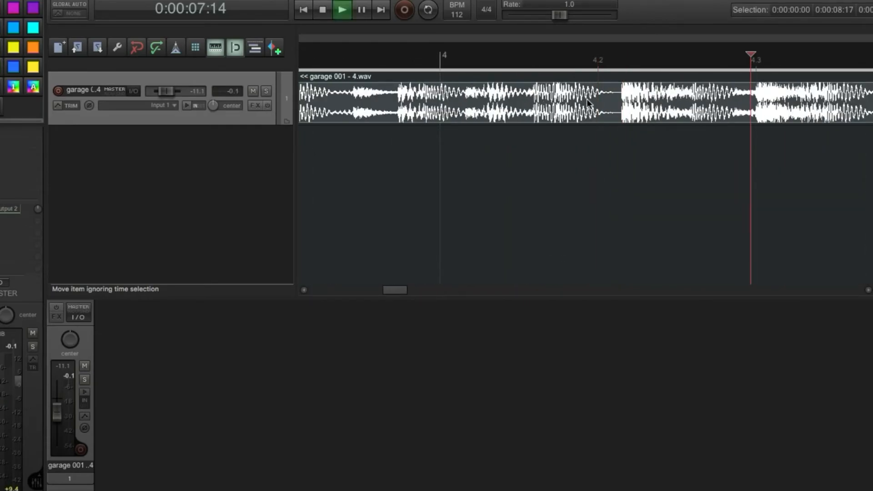
pyautogui.press('space')
pyautogui.click(622, 103)
pyautogui.press('space')
pyautogui.press('Tab')
pyautogui.press('Tab')
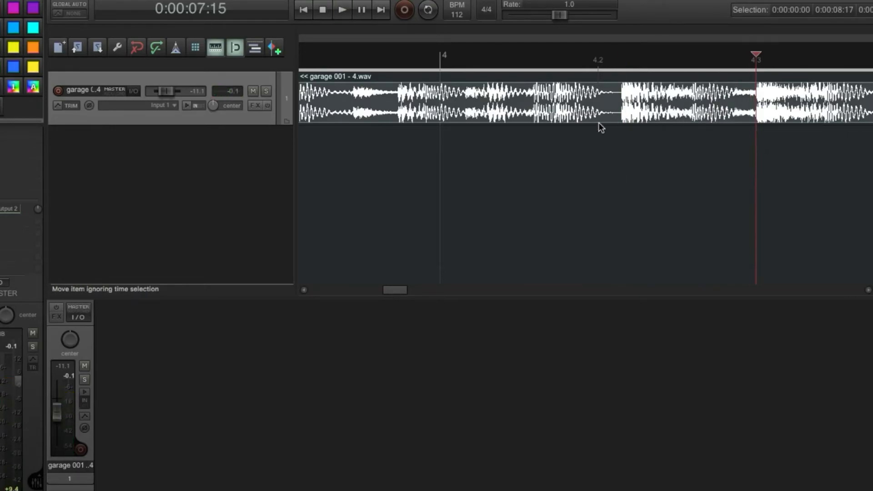
# Step: Try trimming garage 001 - 4.wav at the transient after beat 4.2 and stretching it to the four-bar selection at rate 0.822
pyautogui.click(599, 122)
pyautogui.scroll(-4, 599, 122)
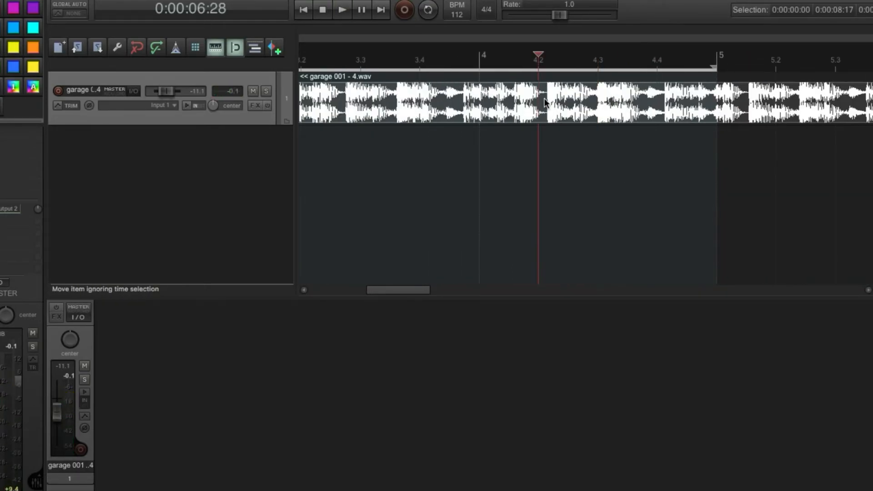
pyautogui.scroll(-2, 545, 101)
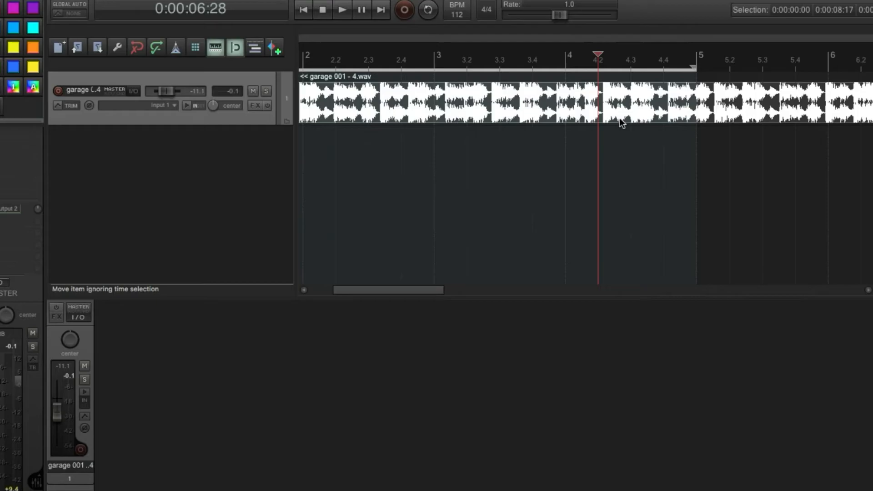
pyautogui.scroll(-3, 604, 108)
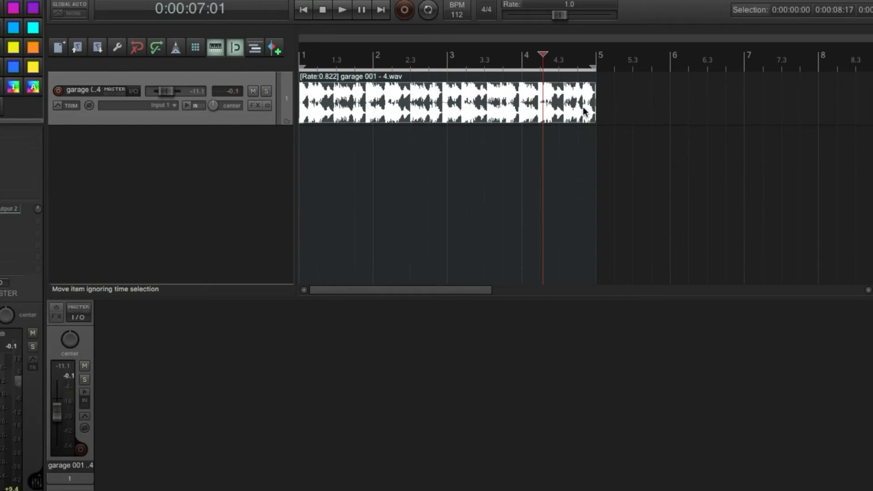
pyautogui.press('space')
# Step: Trim the item near bar 5 instead, stretch it to the four-bar selection at rate 0.976, and play from beat 4.3
pyautogui.moveTo(595, 103)
pyautogui.mouseDown()
pyautogui.moveTo(651, 110)
pyautogui.moveTo(596, 112)
pyautogui.mouseUp()
pyautogui.click(558, 118)
pyautogui.press('space')
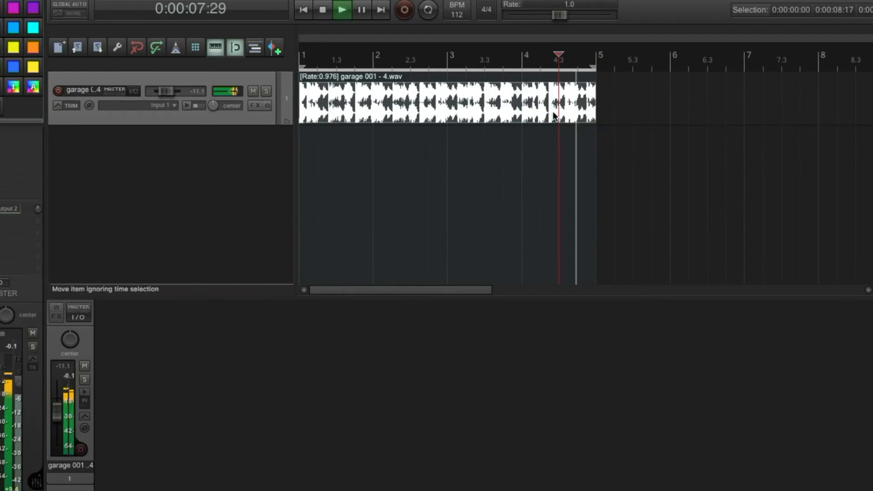
pyautogui.press('space')
# Step: Play the stretched garage 001 - 4.wav item from beat 4.2 to check the end of the loop
pyautogui.click(541, 109)
pyautogui.scroll(4, 548, 111)
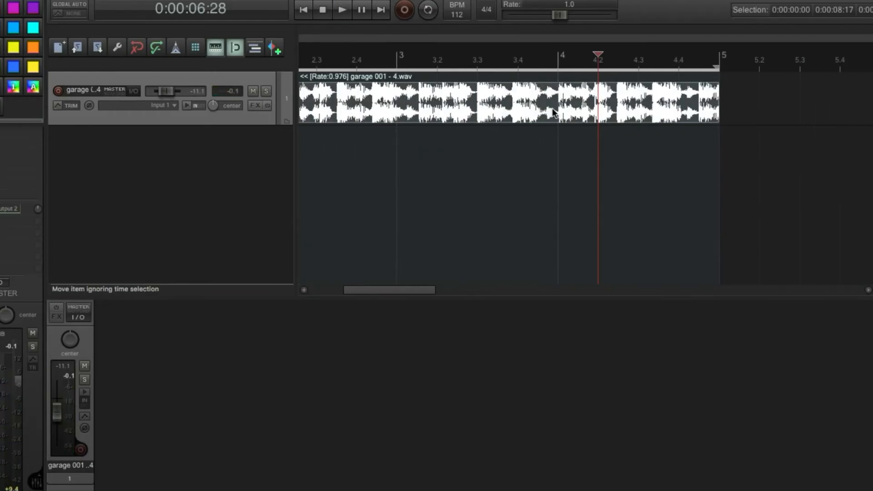
pyautogui.press('space')
pyautogui.press('space')
pyautogui.press('space')
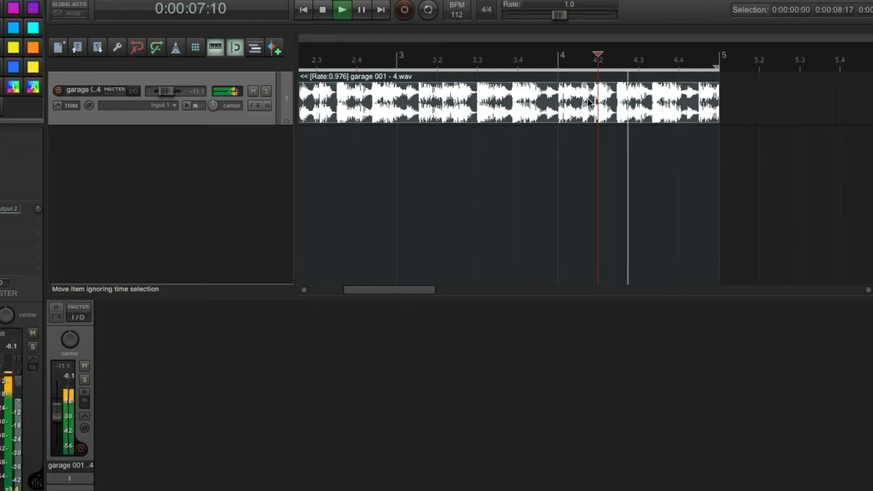
# Step: Play garage 001 - 4.wav from beat 4.3 and from edit cursor positions slightly before it to find the loop's end point
pyautogui.press('space')
pyautogui.click(645, 103)
pyautogui.press('space')
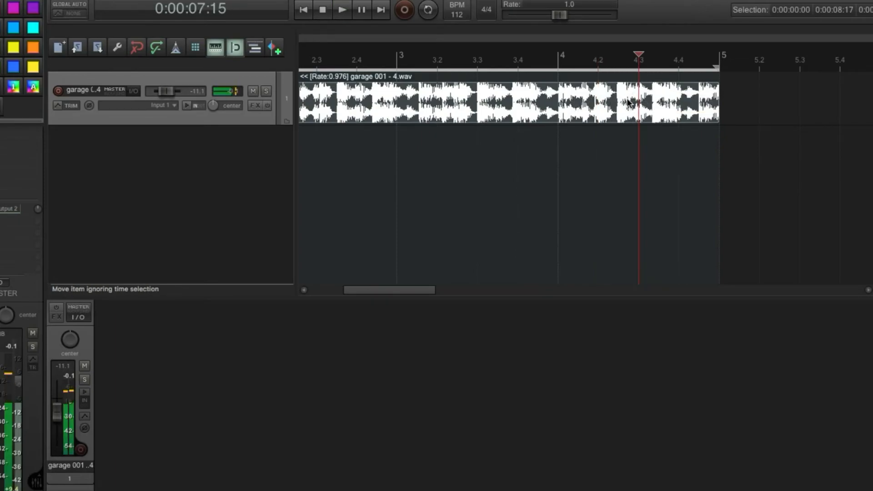
pyautogui.press('Left')
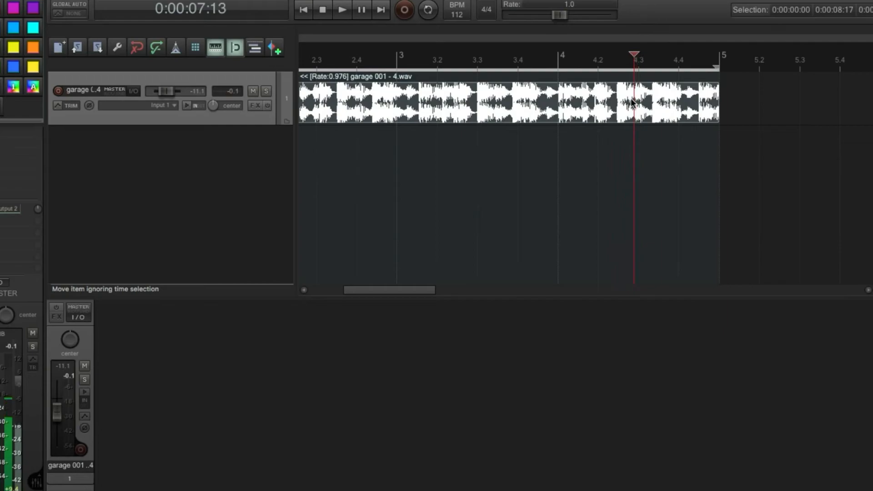
pyautogui.press('space')
pyautogui.press('Left')
pyautogui.press('space')
pyautogui.press('space')
pyautogui.press('space')
pyautogui.press('space')
pyautogui.press('Right')
pyautogui.press('space')
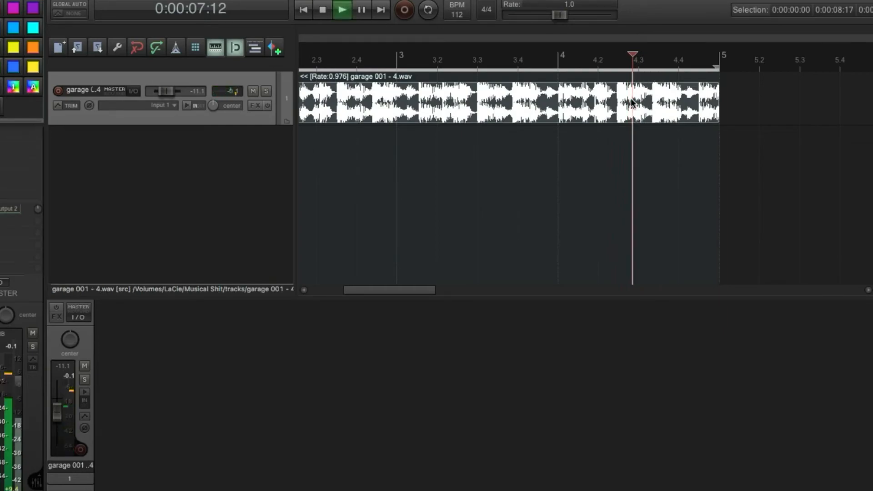
# Step: Nudge the edit cursor back and forth just before beat 4.3, replaying from each position to pinpoint the downbeat
pyautogui.press('space')
pyautogui.press('space')
pyautogui.press('space')
pyautogui.press('Right')
pyautogui.press('space')
pyautogui.press('space')
pyautogui.press('space')
pyautogui.press('space')
pyautogui.press('space')
pyautogui.press('space')
pyautogui.press('Left')
pyautogui.press('space')
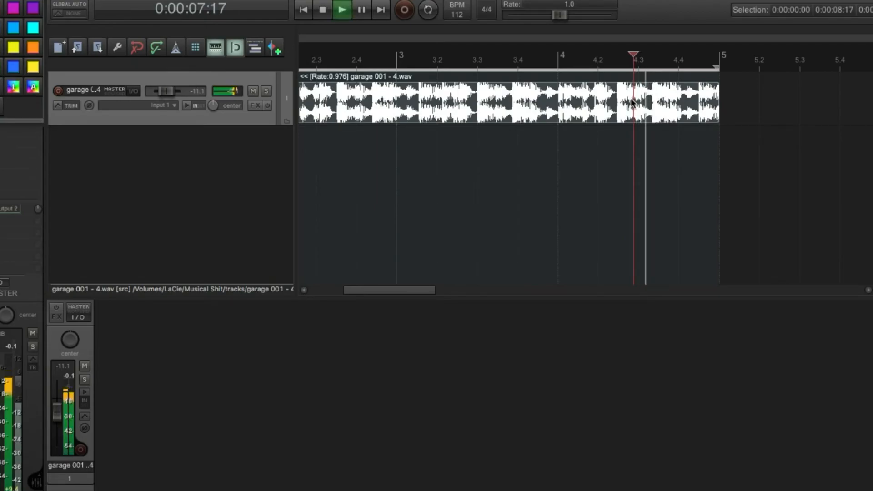
pyautogui.press('space')
# Step: Fine-tune the cut point just before beat 4.3, trim the item there and stretch it to the four-bar selection at rate 0.848
pyautogui.scroll(1, 632, 104)
pyautogui.scroll(5, 631, 102)
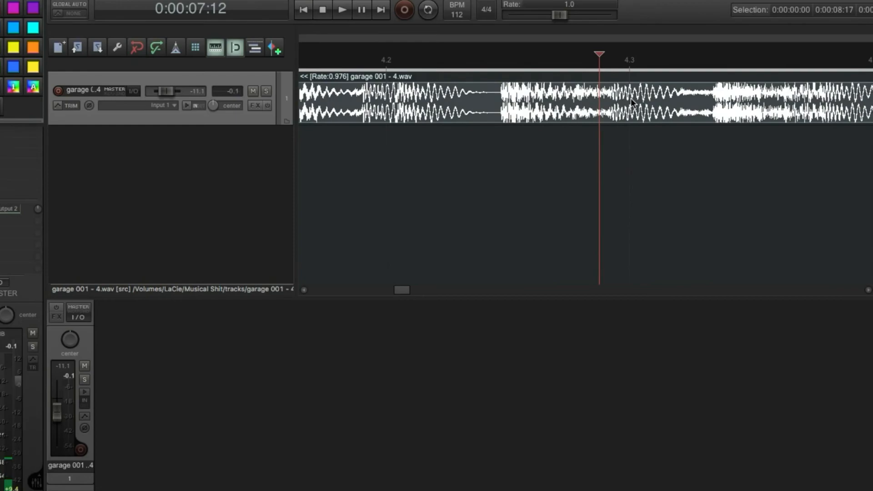
pyautogui.press('Right')
pyautogui.press('Right')
pyautogui.press('Right')
pyautogui.press('Right')
pyautogui.press('space')
pyautogui.press('space')
pyautogui.scroll(-2, 631, 98)
pyautogui.moveTo(596, 102); pyautogui.dragTo(815, 91)
pyautogui.scroll(-4, 653, 89)
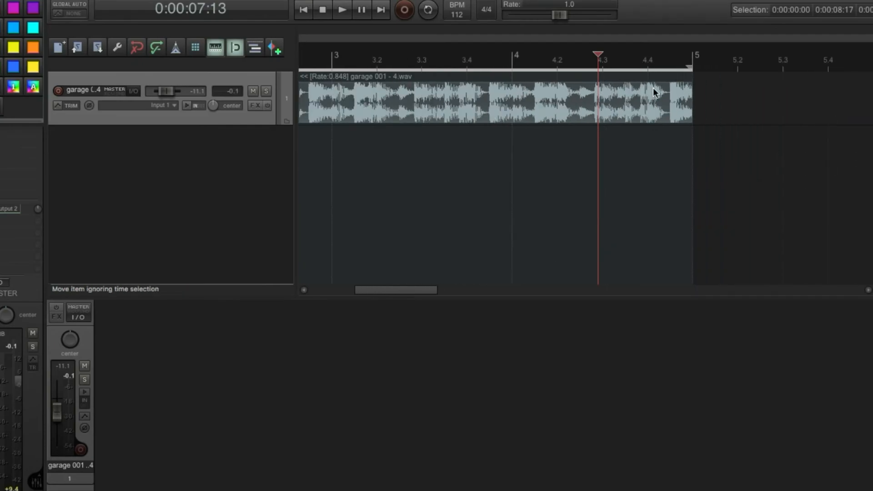
# Step: Play the stretched four-bar loop from the project start with repeat enabled, stop it and select the item
pyautogui.click(304, 10)
pyautogui.click(342, 10)
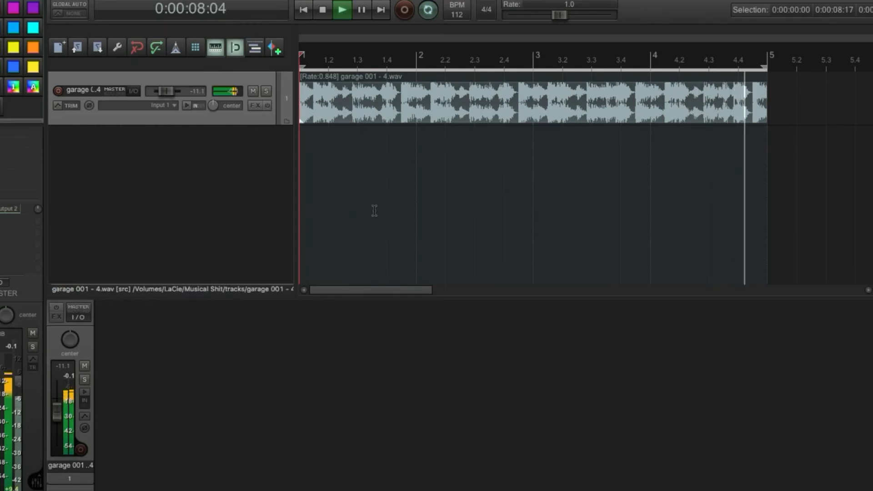
pyautogui.press('space')
pyautogui.click(448, 104)
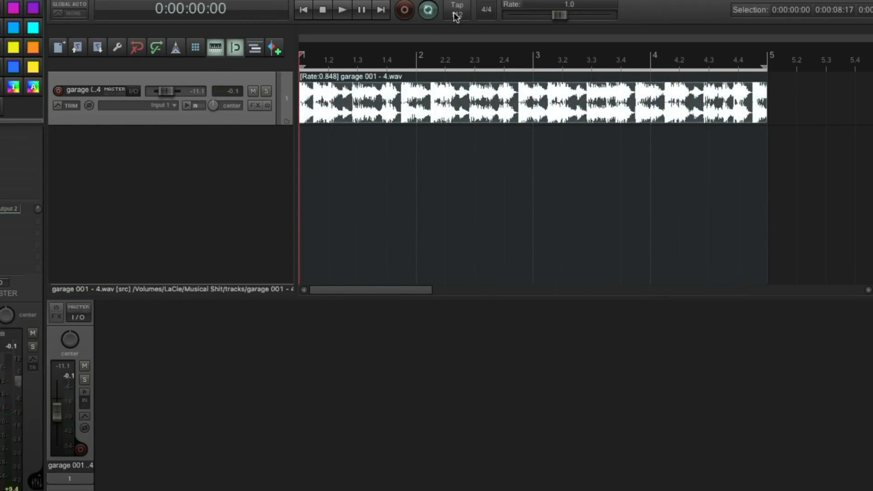
# Step: Try project tempos of 120, 122 and 124 BPM to bring the item's playback rate closer to 1.000
pyautogui.click(457, 15)
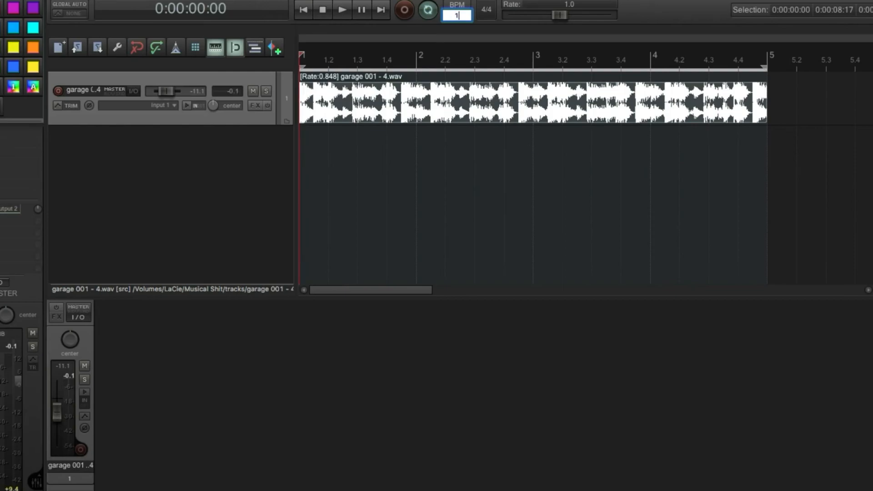
pyautogui.press('Return')
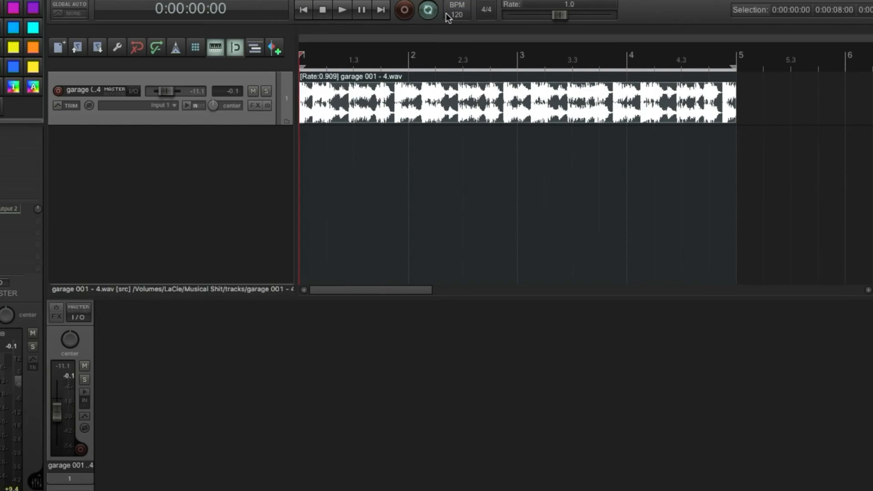
pyautogui.write('122')
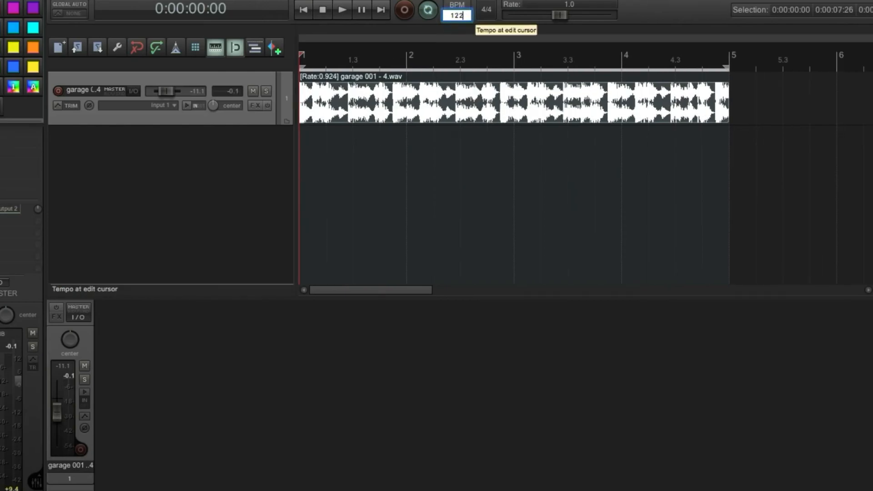
pyautogui.click(456, 15)
pyautogui.write('12')
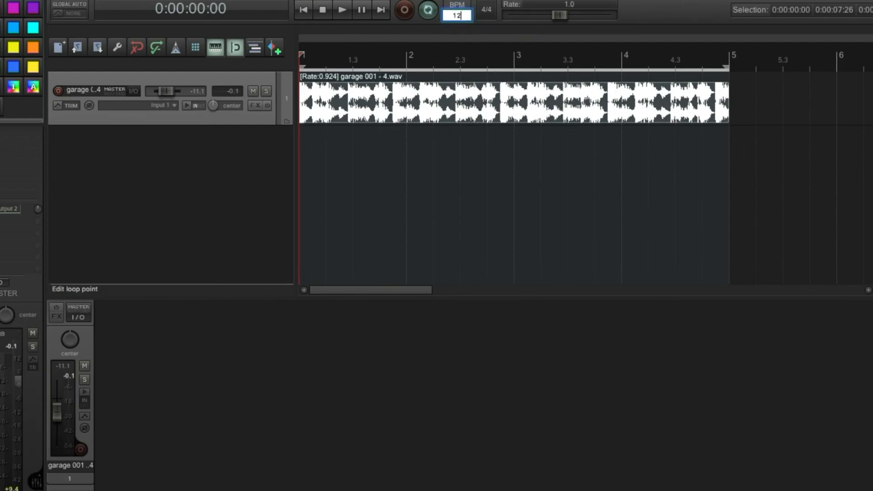
pyautogui.write('4')
pyautogui.press('Return')
# Step: Try project tempos of 128, 130 and 135 BPM against the item's playback rate
pyautogui.click(455, 18)
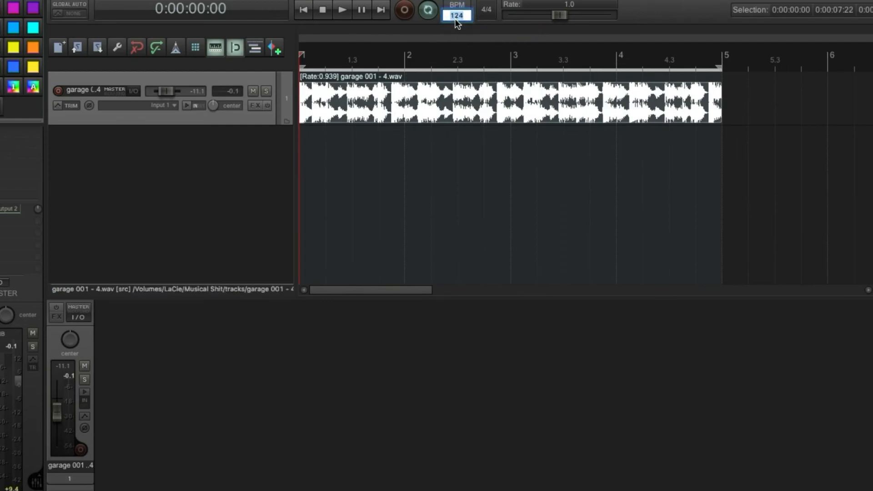
pyautogui.write('128')
pyautogui.press('Return')
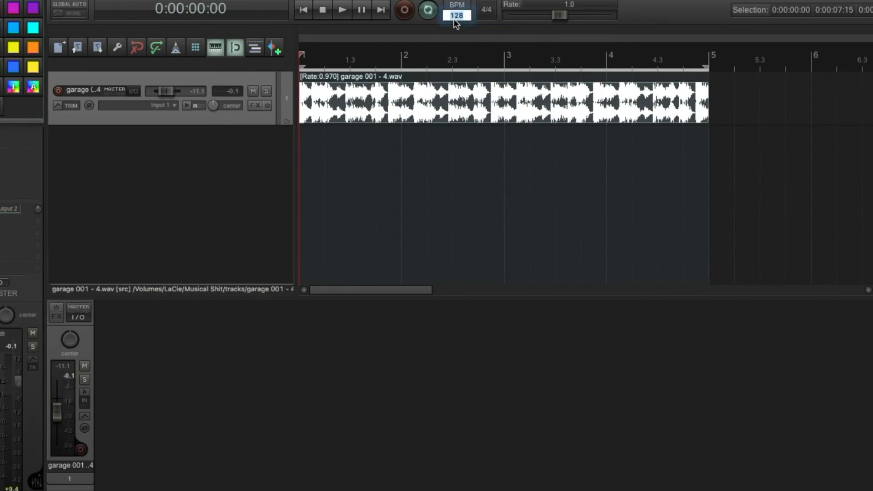
pyautogui.write('130')
pyautogui.press('Return')
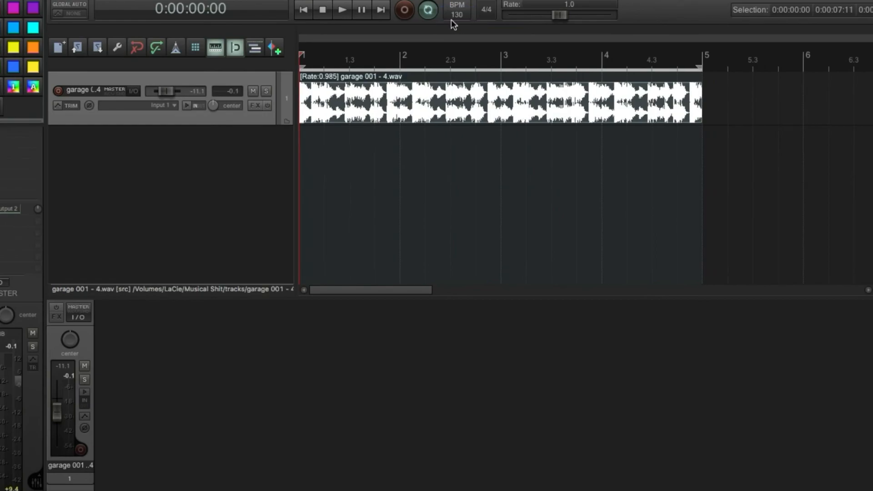
pyautogui.write('13')
pyautogui.press('Return')
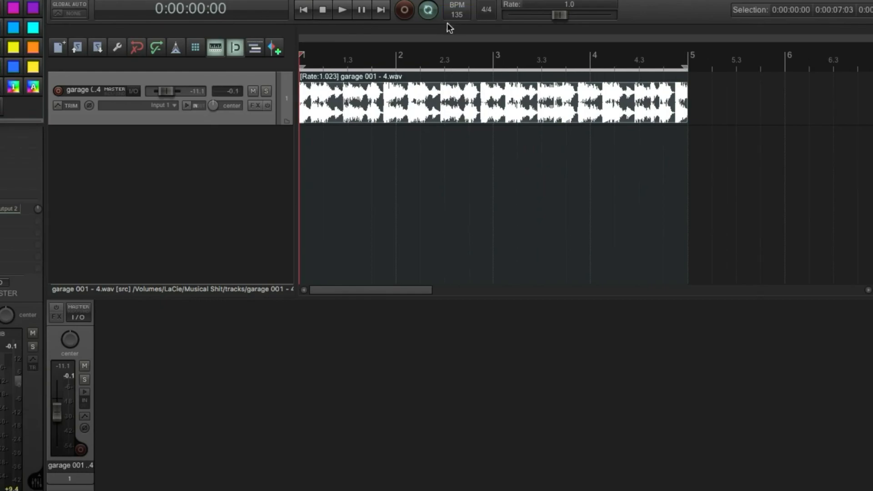
# Step: Lower the project tempo through 134 and 133 to 132 BPM so the item's rate is 1.000
pyautogui.write('134')
pyautogui.press('Return')
pyautogui.write('13')
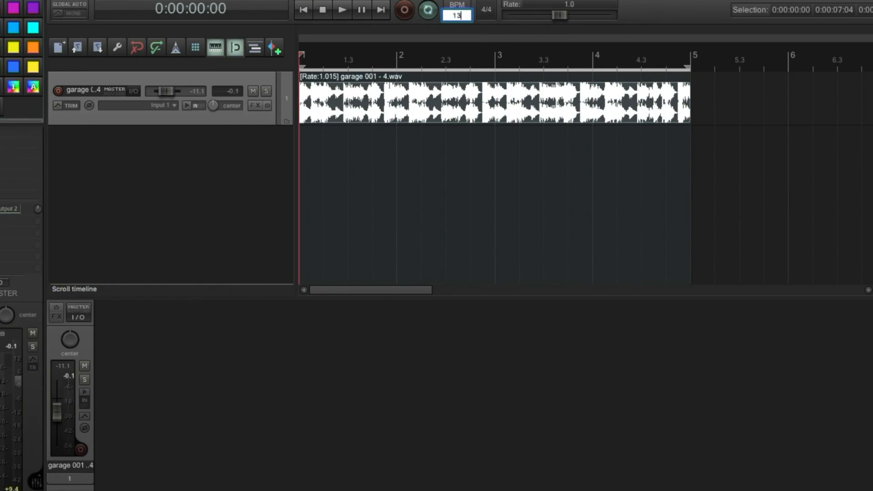
pyautogui.write('3')
pyautogui.press('Return')
pyautogui.write('132')
pyautogui.press('Return')
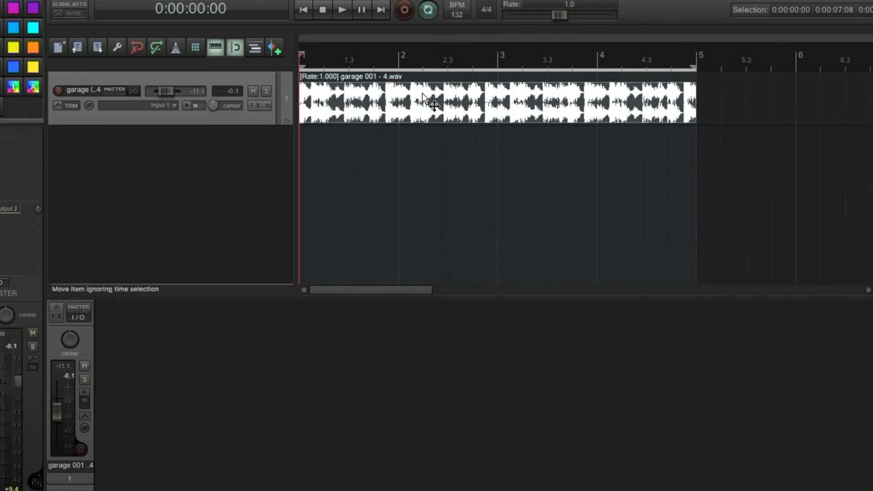
# Step: Play the four-bar loop from the start with the metronome enabled to check its timing against the click
pyautogui.click(303, 10)
pyautogui.press('space')
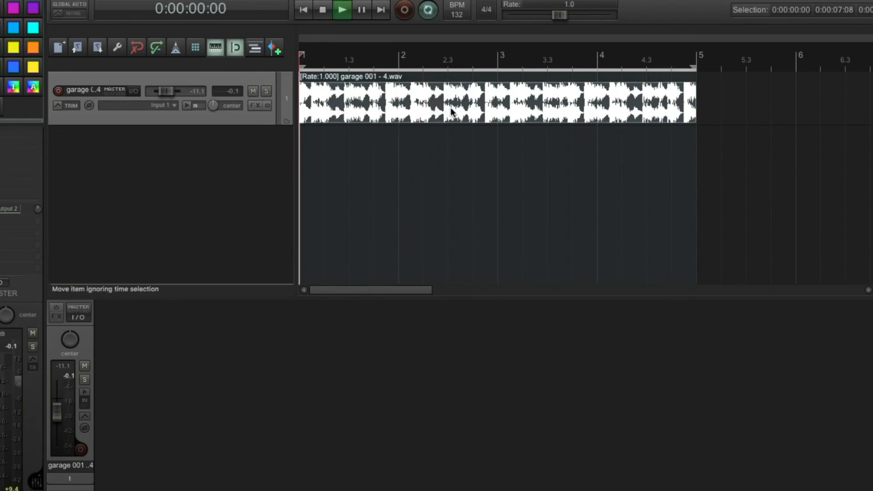
pyautogui.click(176, 47)
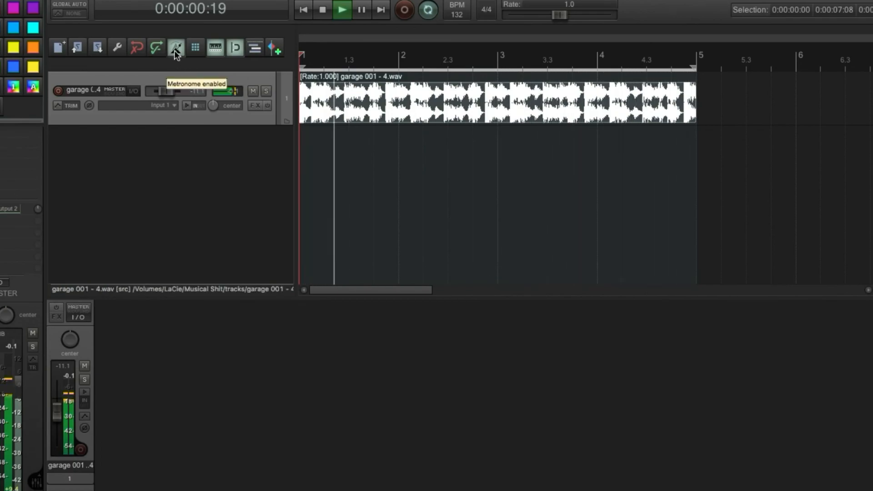
pyautogui.press('space')
pyautogui.scroll(-1, 365, 253)
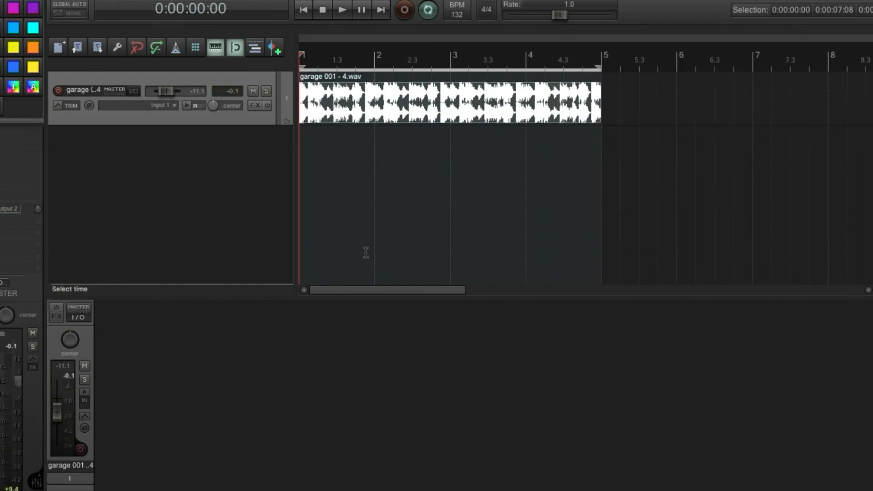